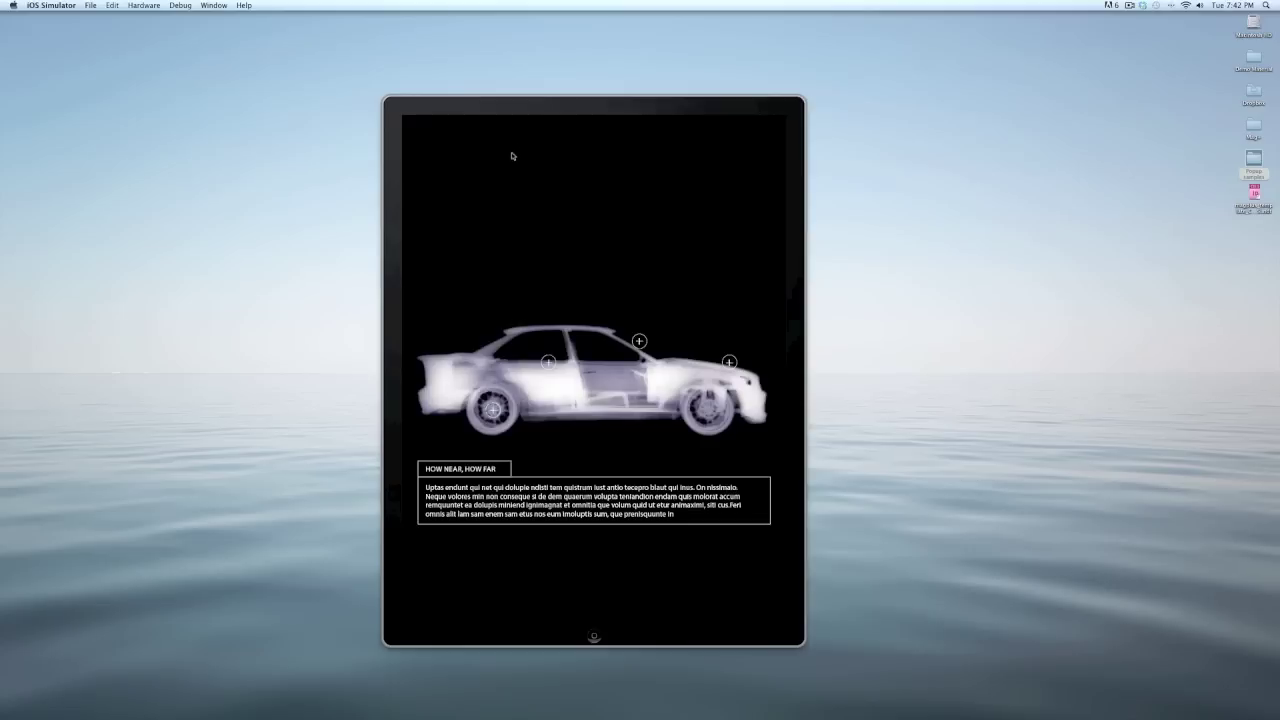
Open the door, steering-wheel and engine callouts above the x-ray car
click(548, 362)
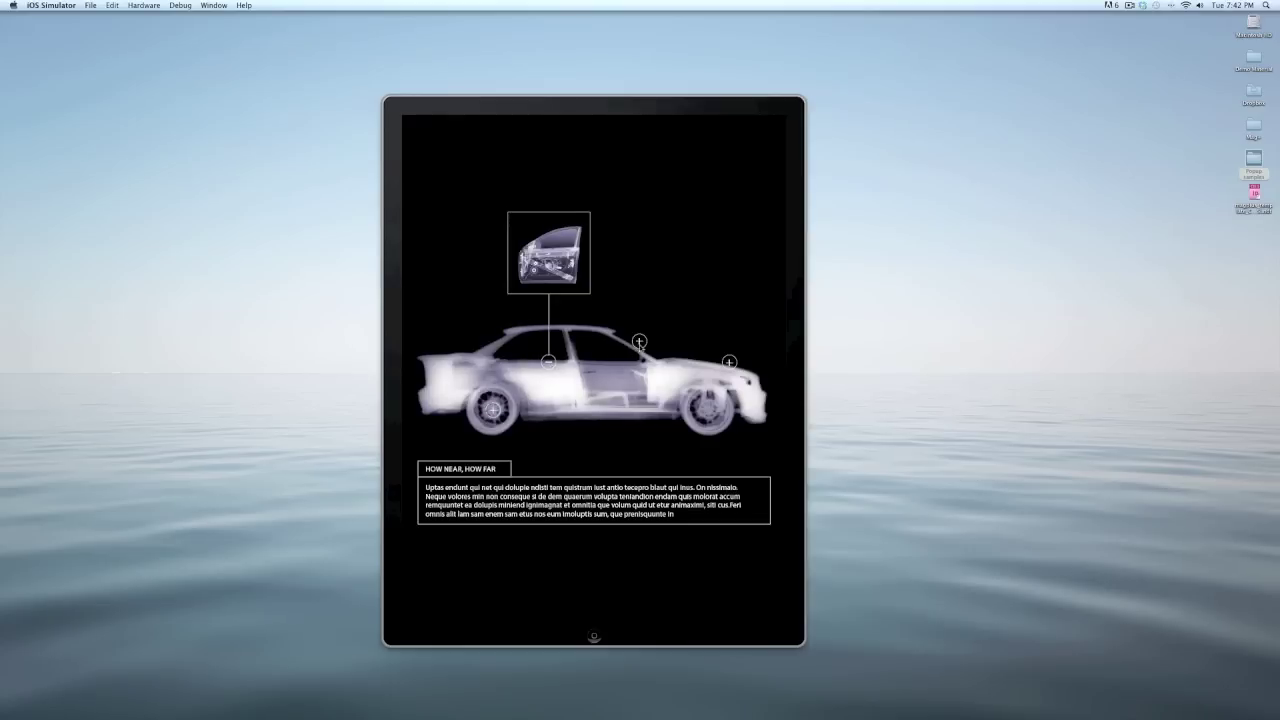
click(640, 342)
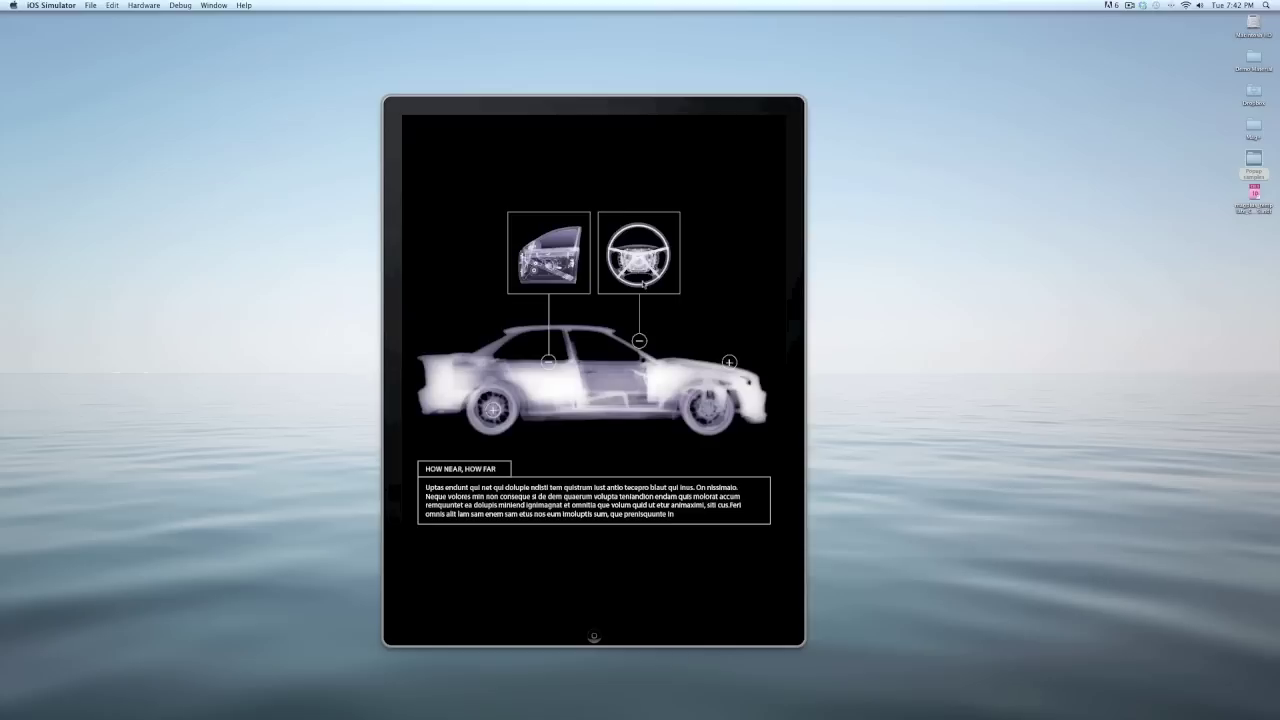
click(730, 362)
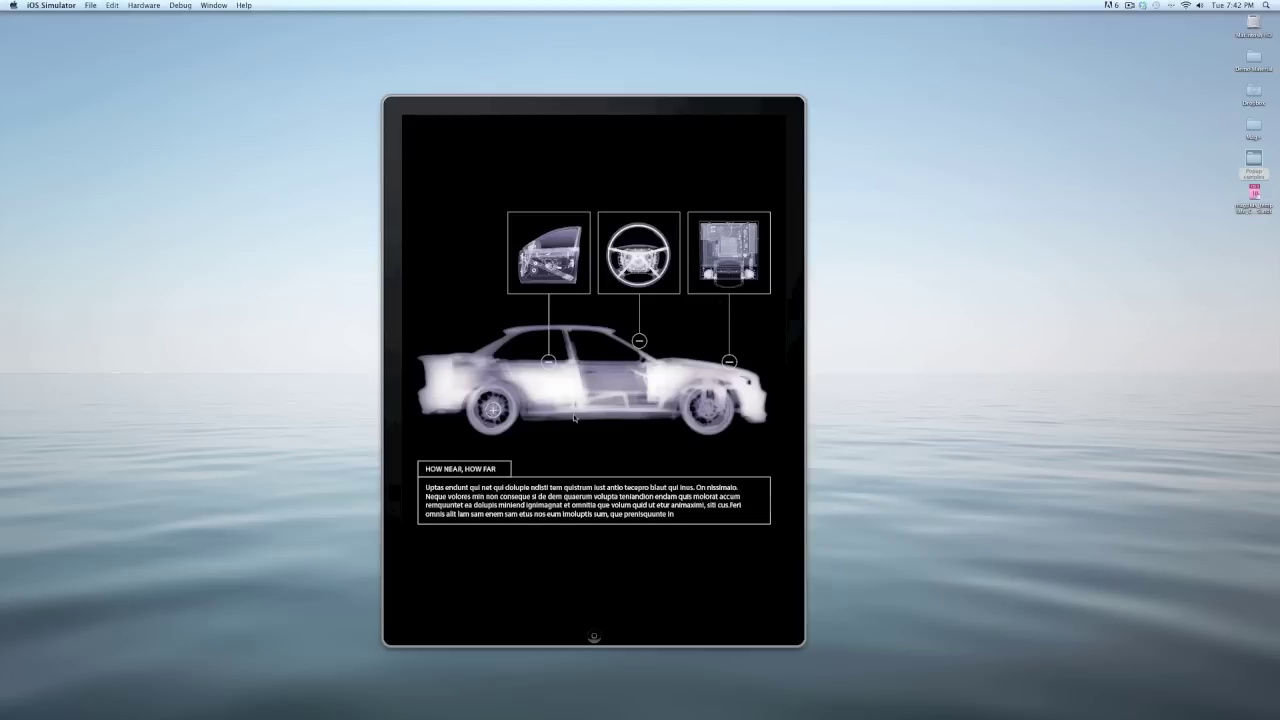
Toggle the rear-wheel callout off and back on, then bring InDesign back up
click(492, 410)
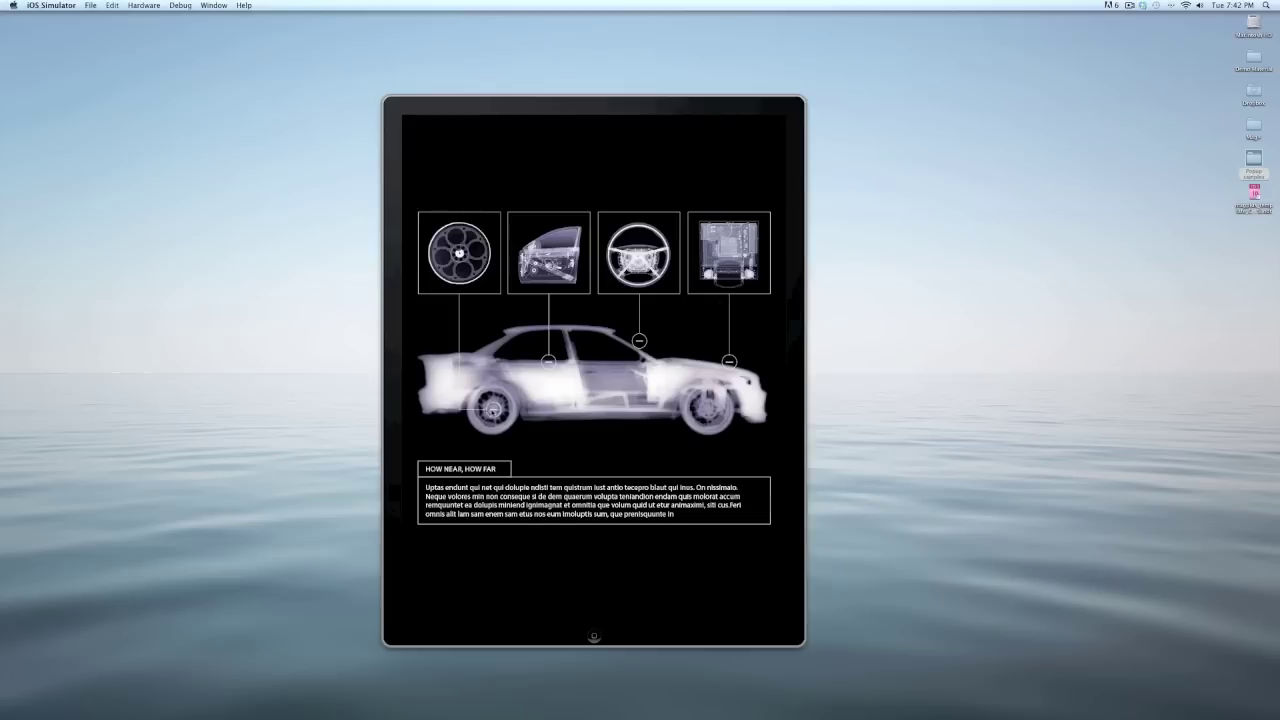
click(492, 410)
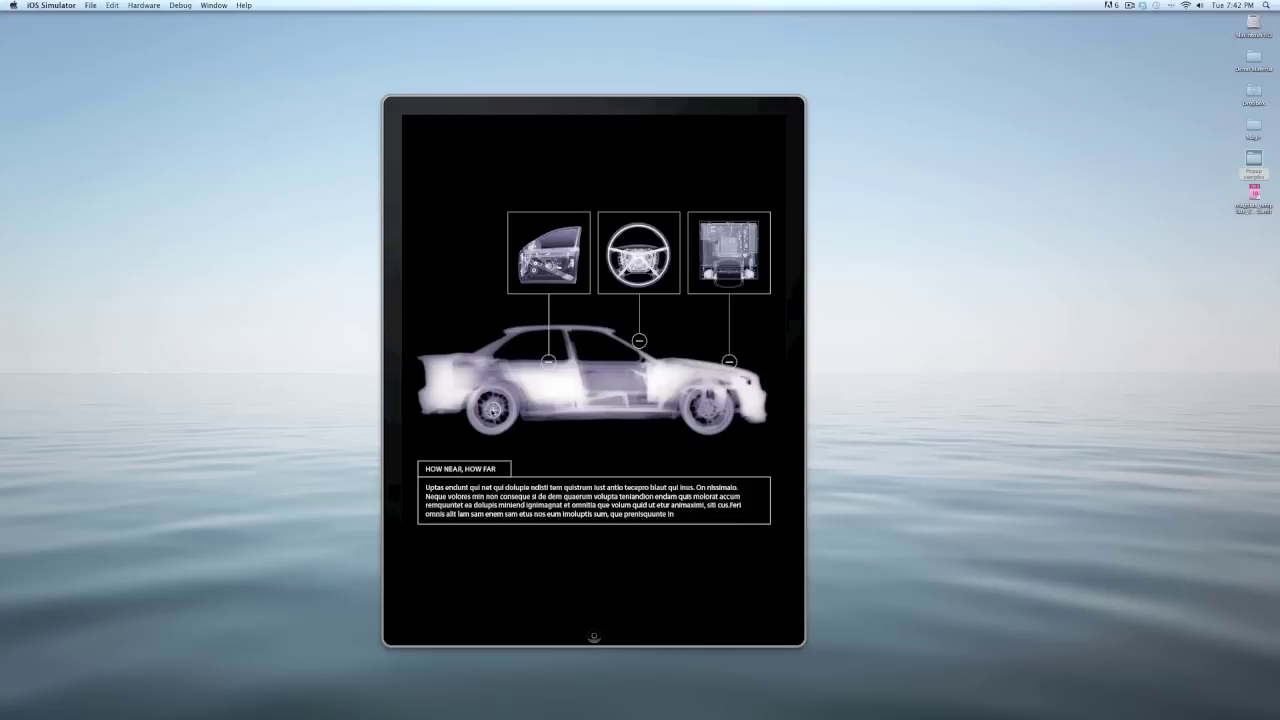
click(492, 410)
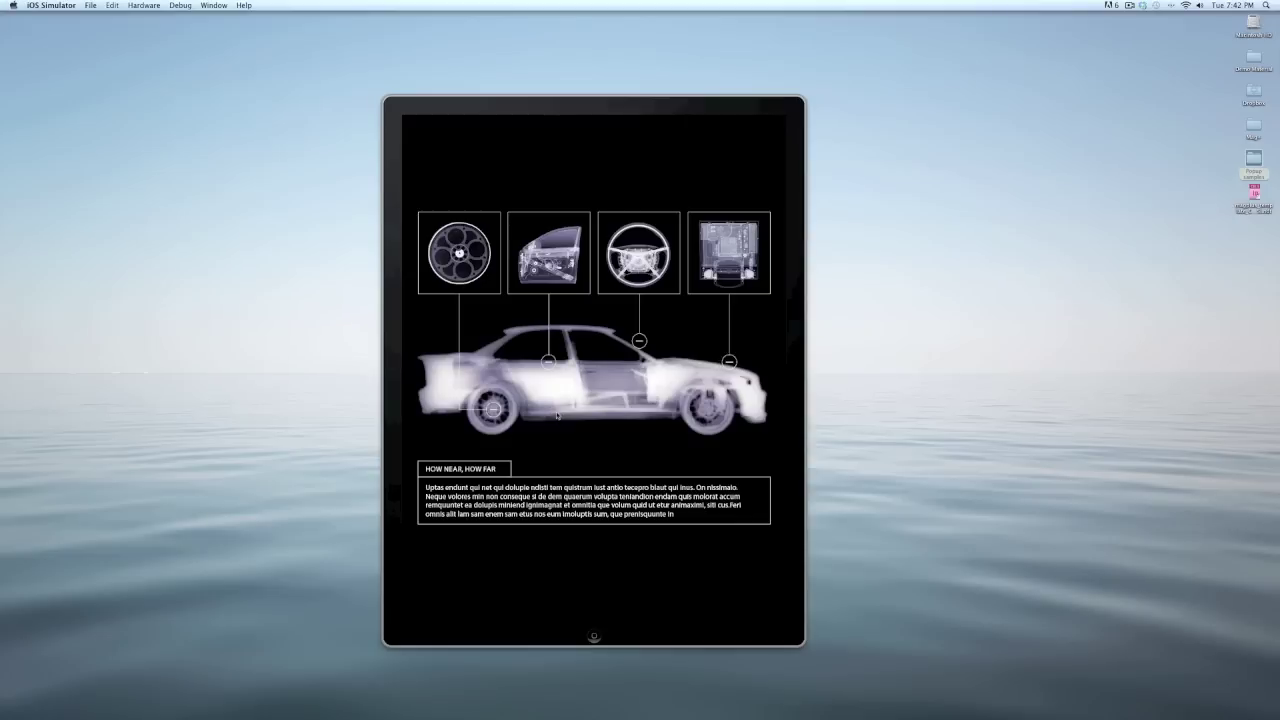
click(863, 697)
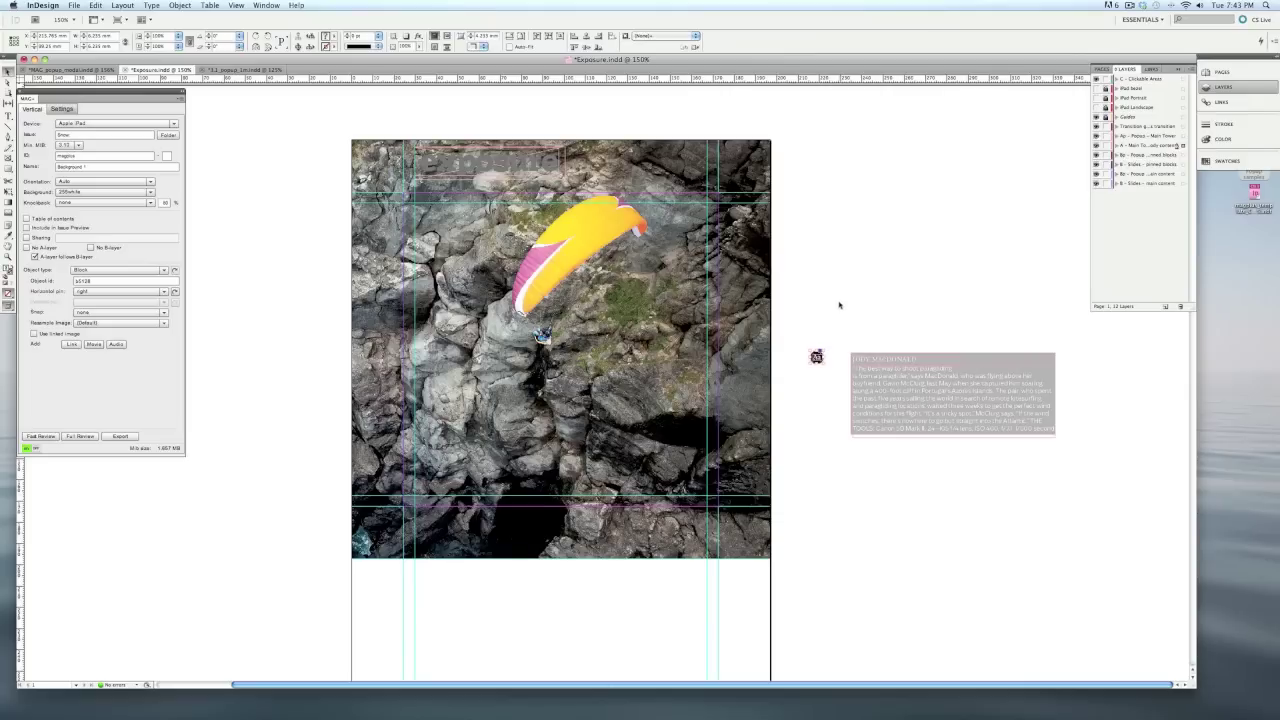
Move the caption frame onto the popup layer at the photo's lower left
click(900, 372)
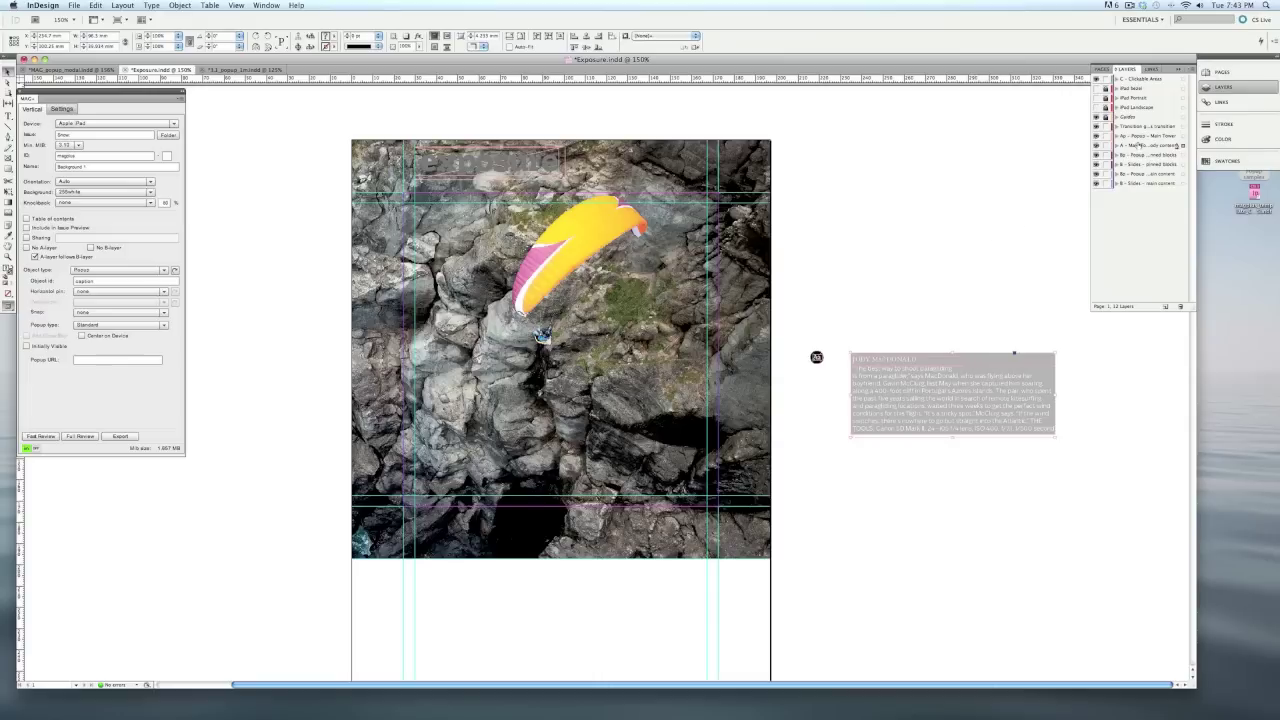
key(super+c)
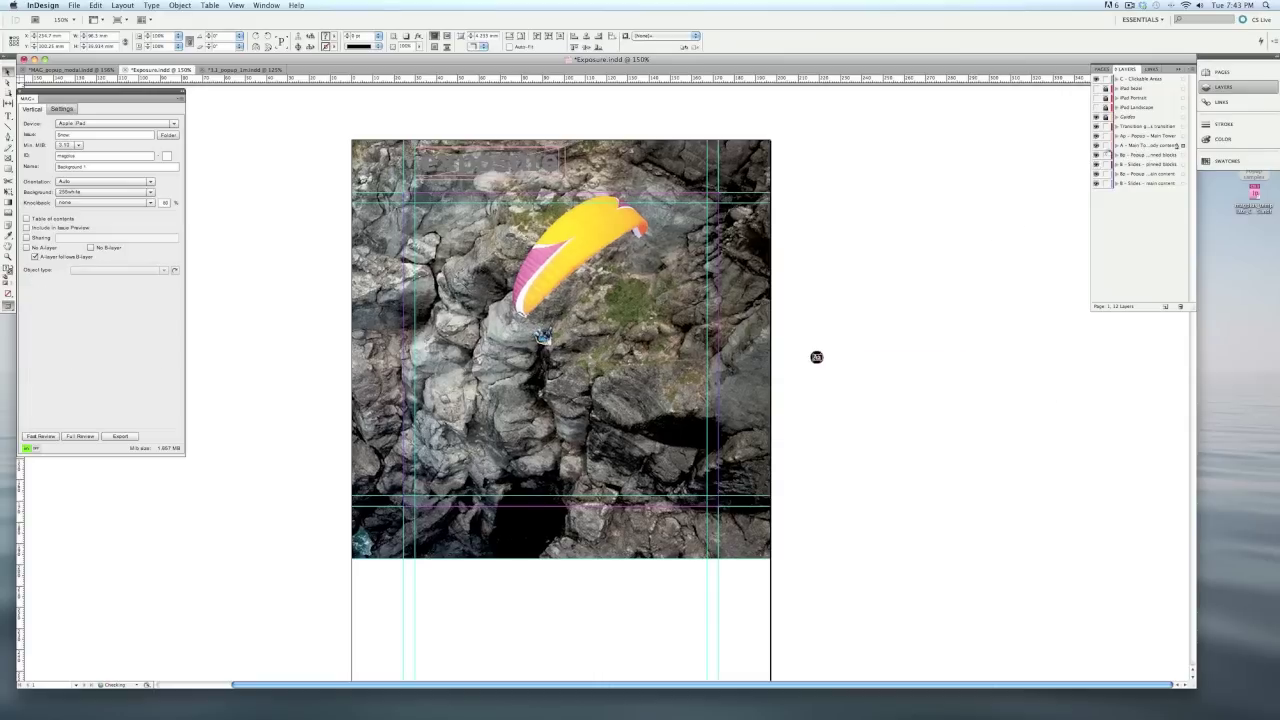
key(super+v)
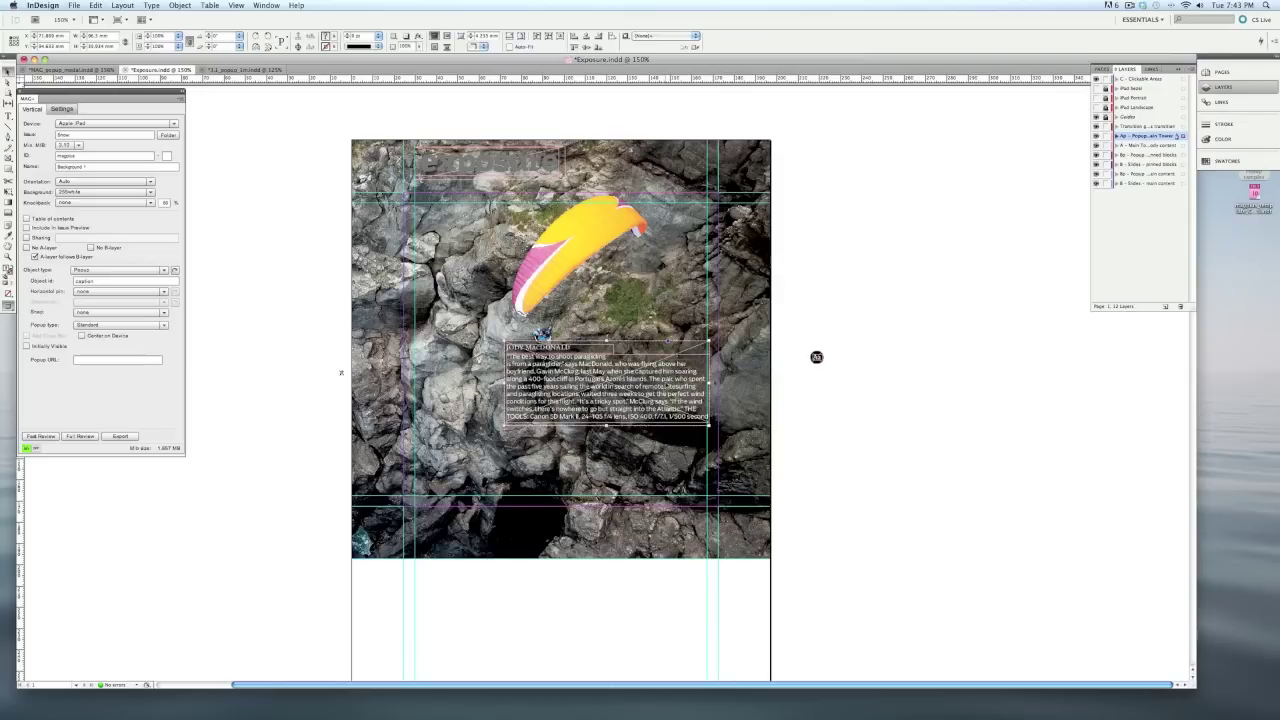
drag(667, 390, 588, 509)
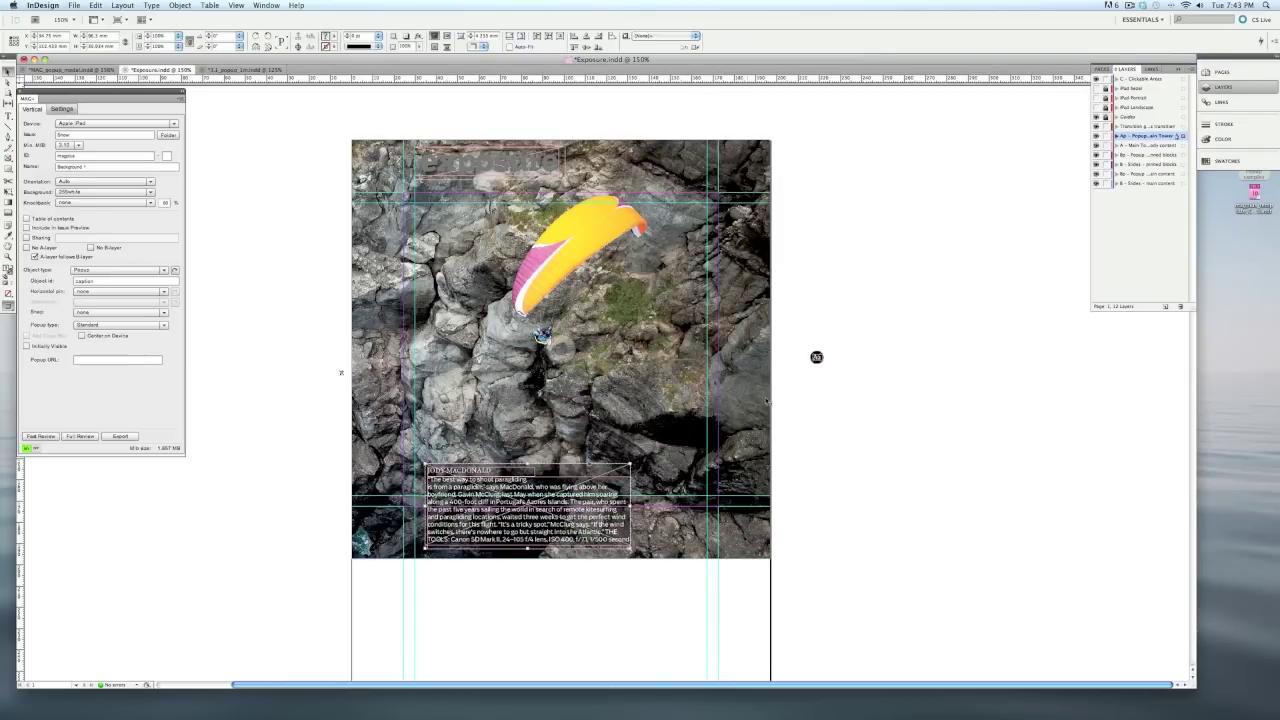
Place the Aa icon on the paraglider photo as a Link hotspot
click(820, 358)
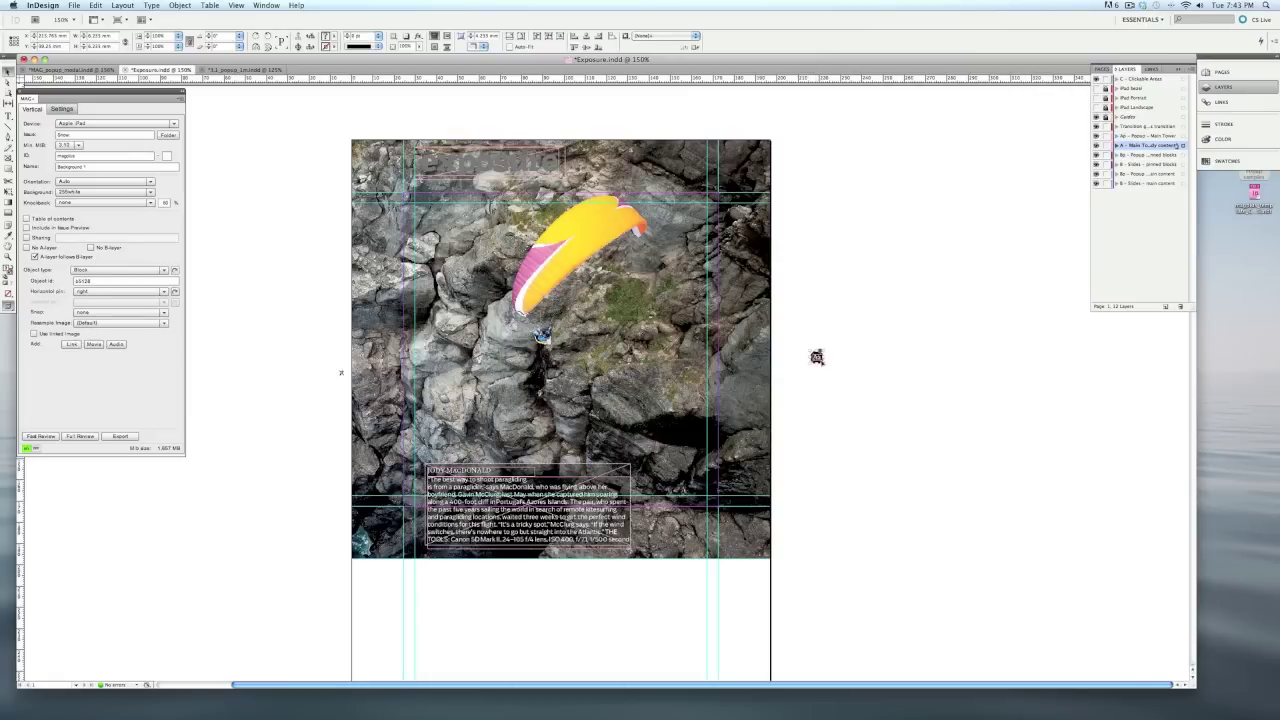
drag(816, 357, 700, 349)
click(72, 344)
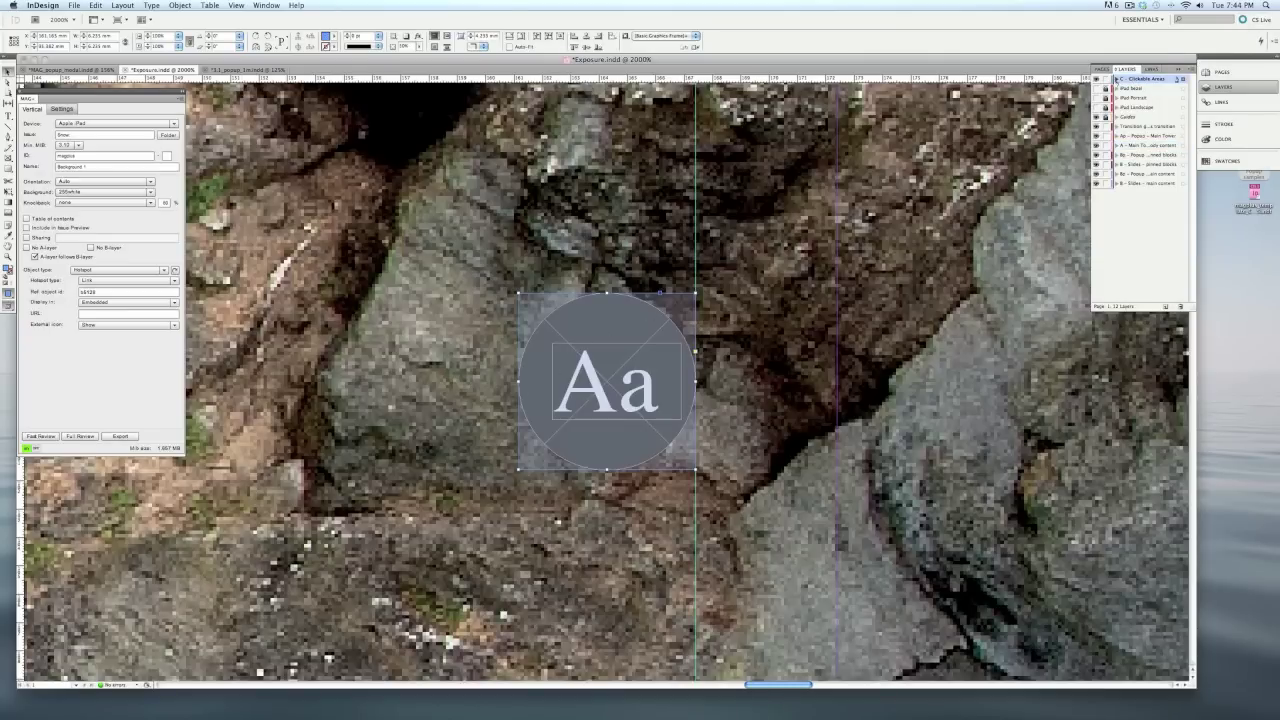
Set the Aa hotspot type to Popup with URL popup://caption, then zoom out
click(116, 284)
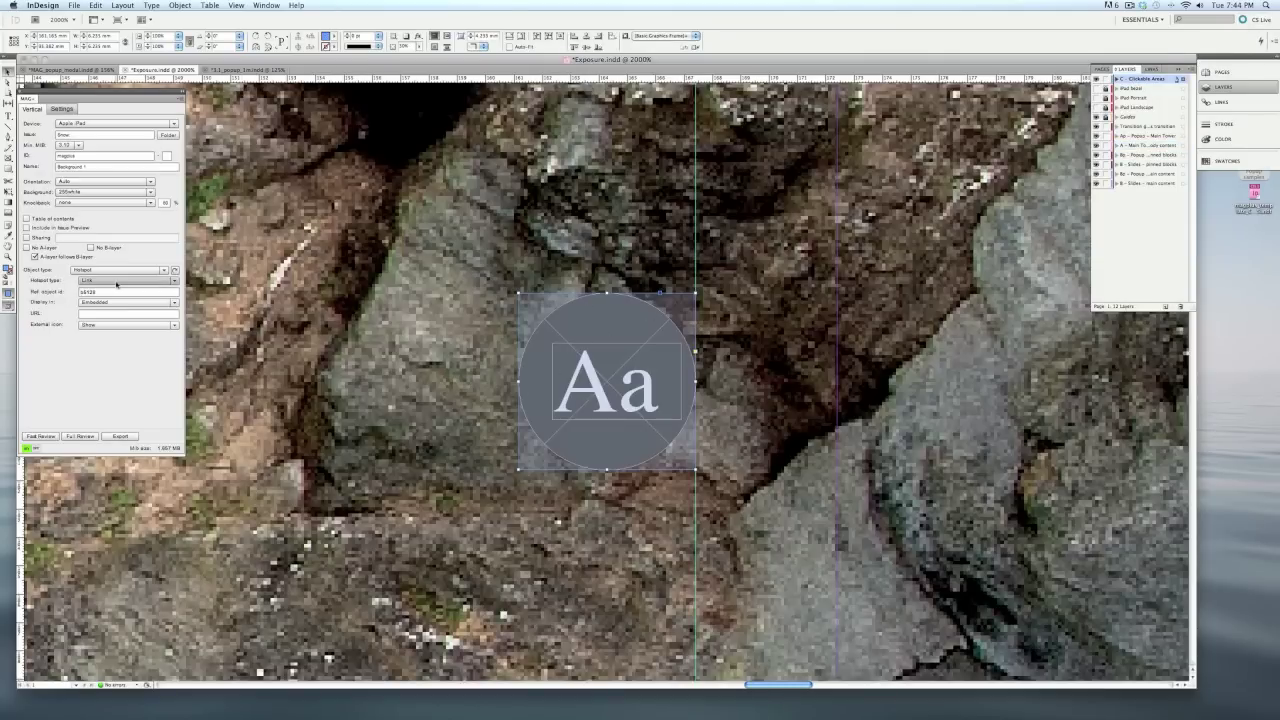
click(117, 284)
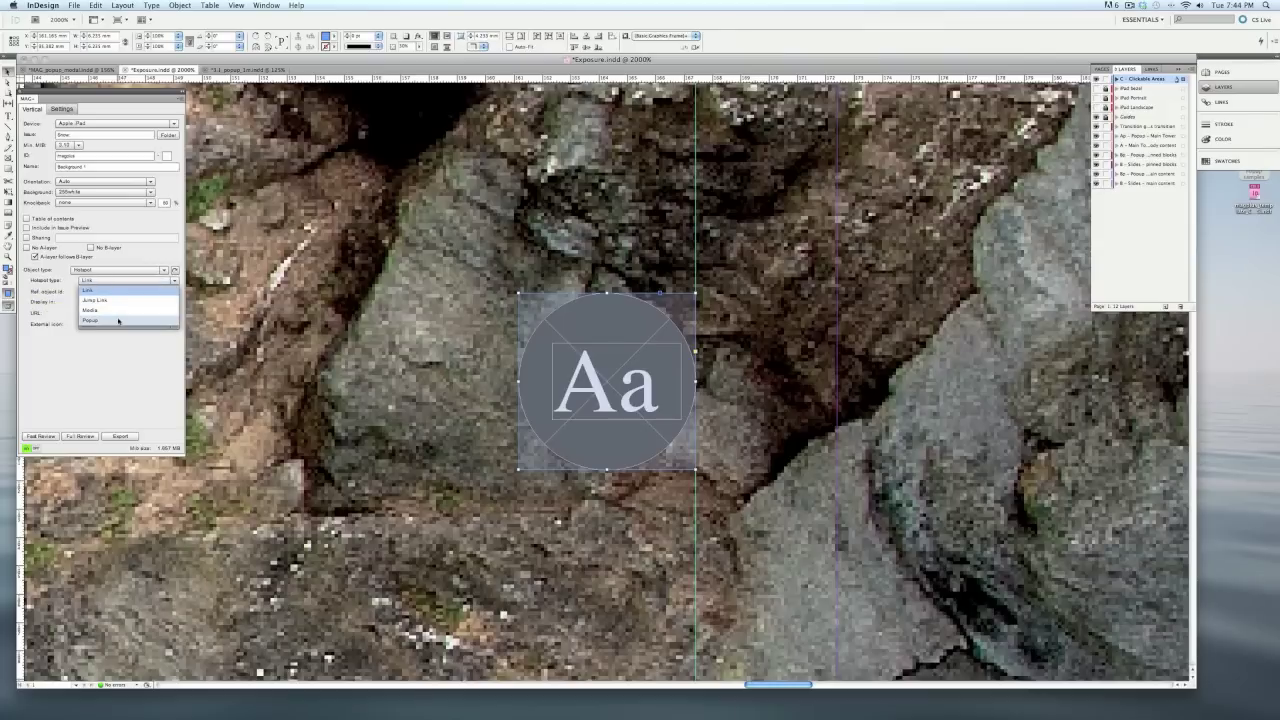
click(118, 320)
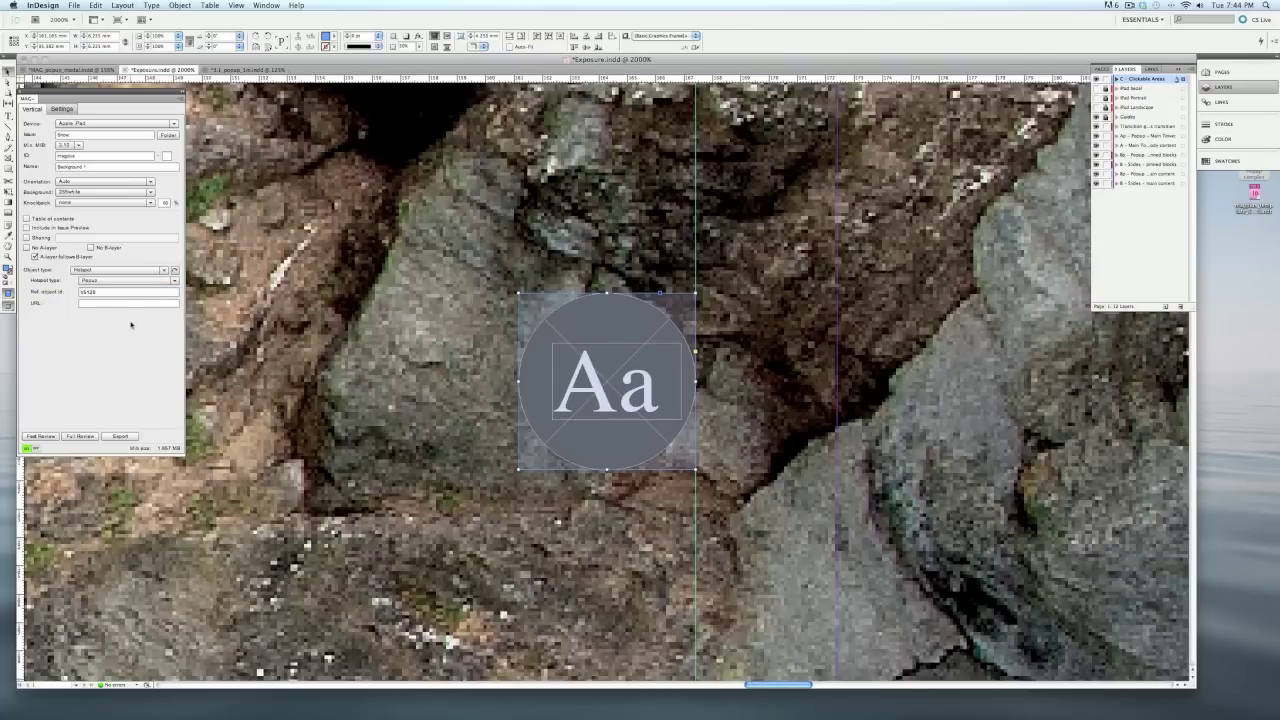
click(137, 305)
text(tion)
key(super+minus)
key(super+minus)
key(super+minus)
key(super+minus)
key(super+minus)
key(super+minus)
key(super+minus)
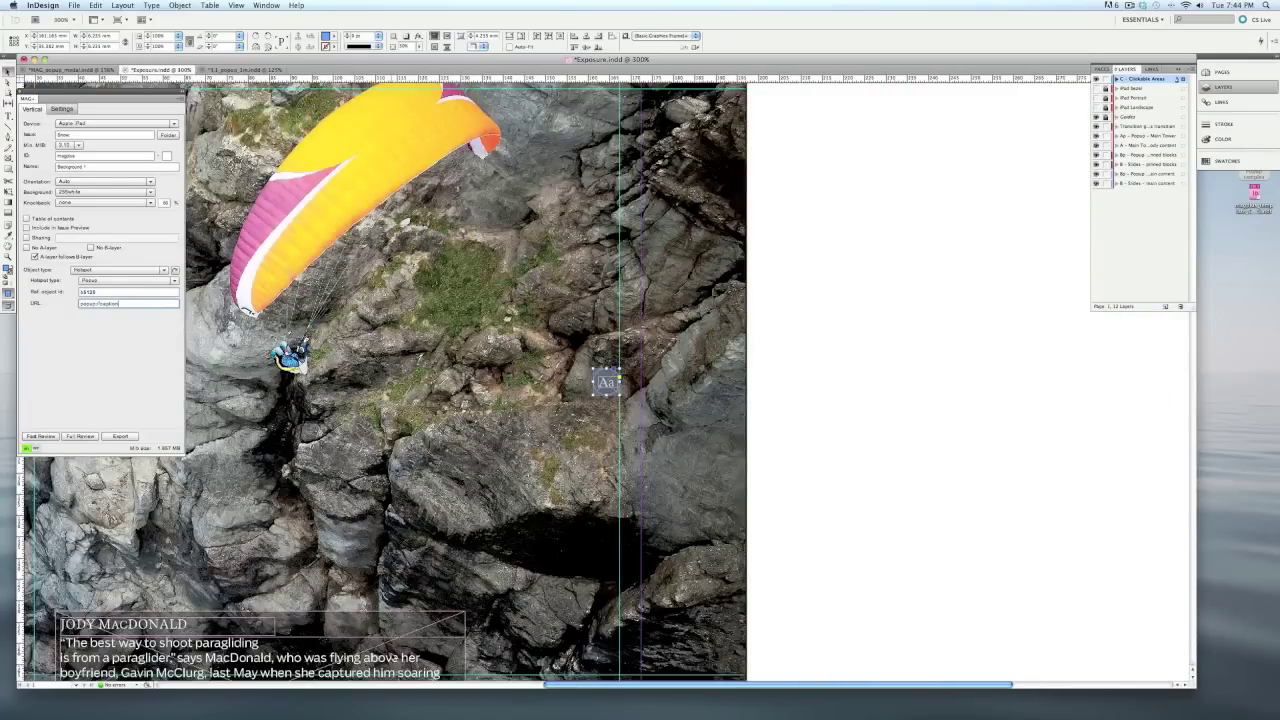
click(395, 660)
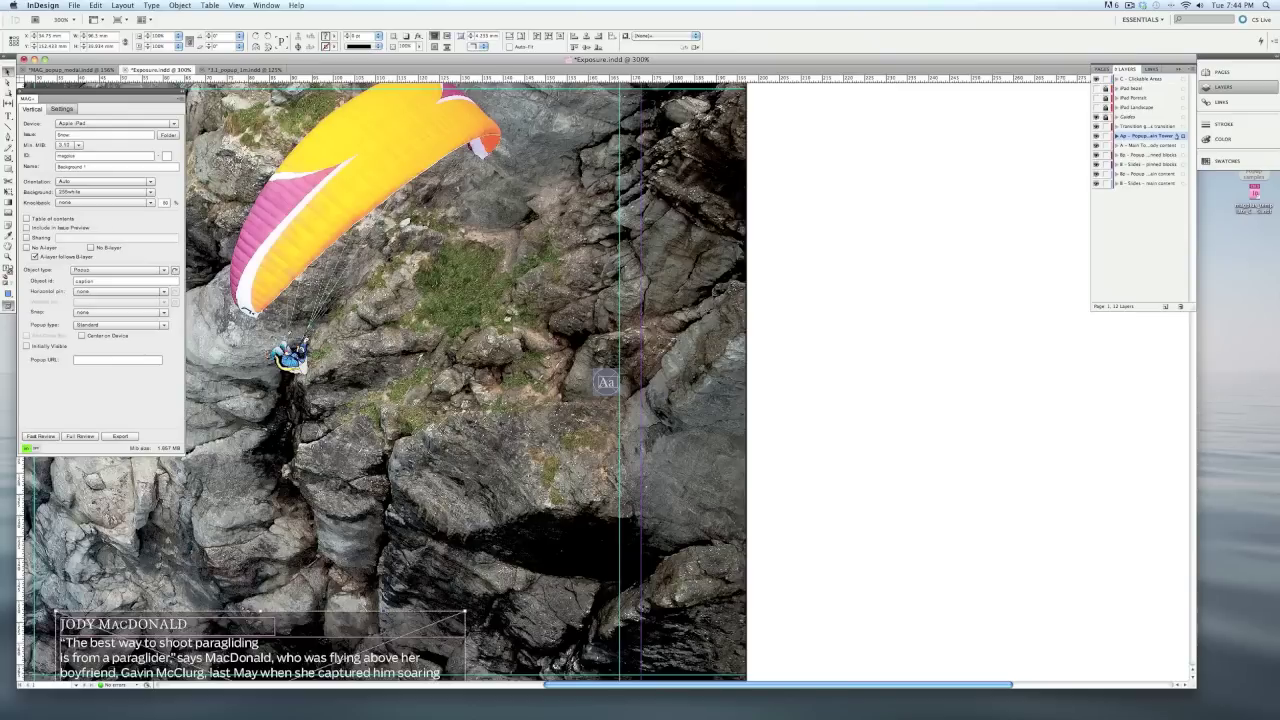
Verify the caption popup's Object id is 'caption' and run Fast Review on the iPad
click(98, 281)
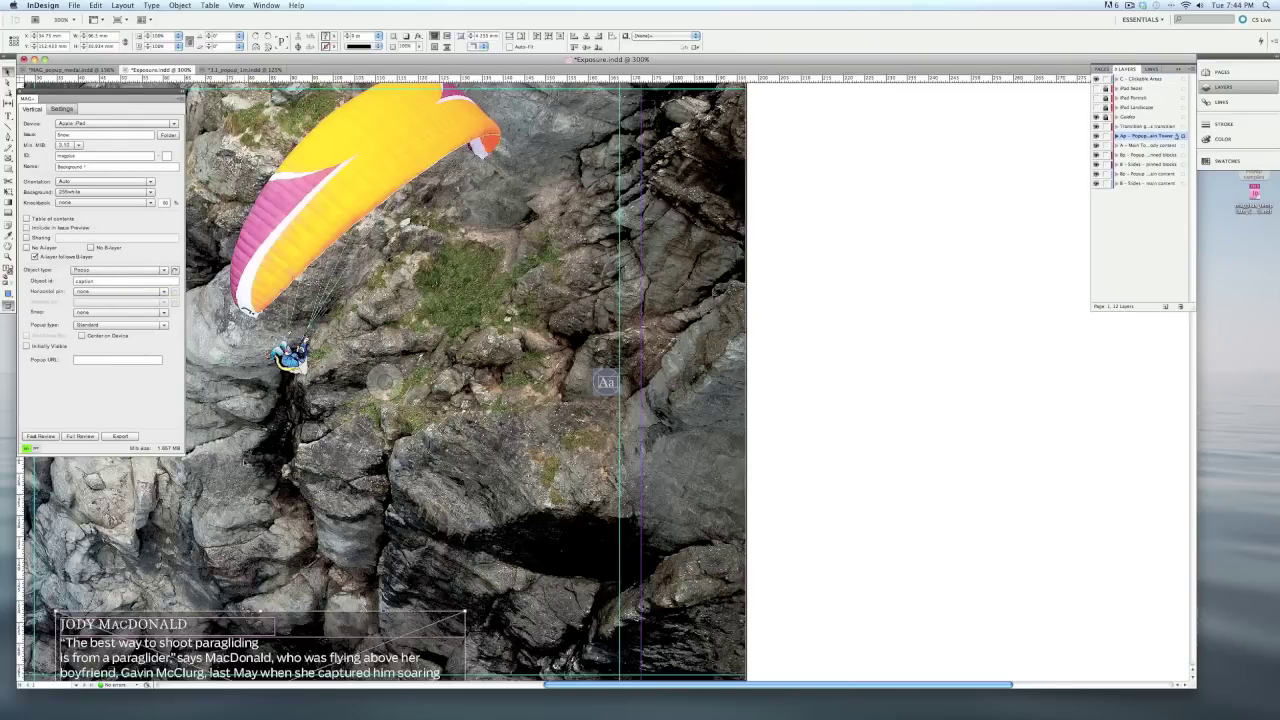
scroll(245, 462, down, 2)
scroll(302, 528, down, 4)
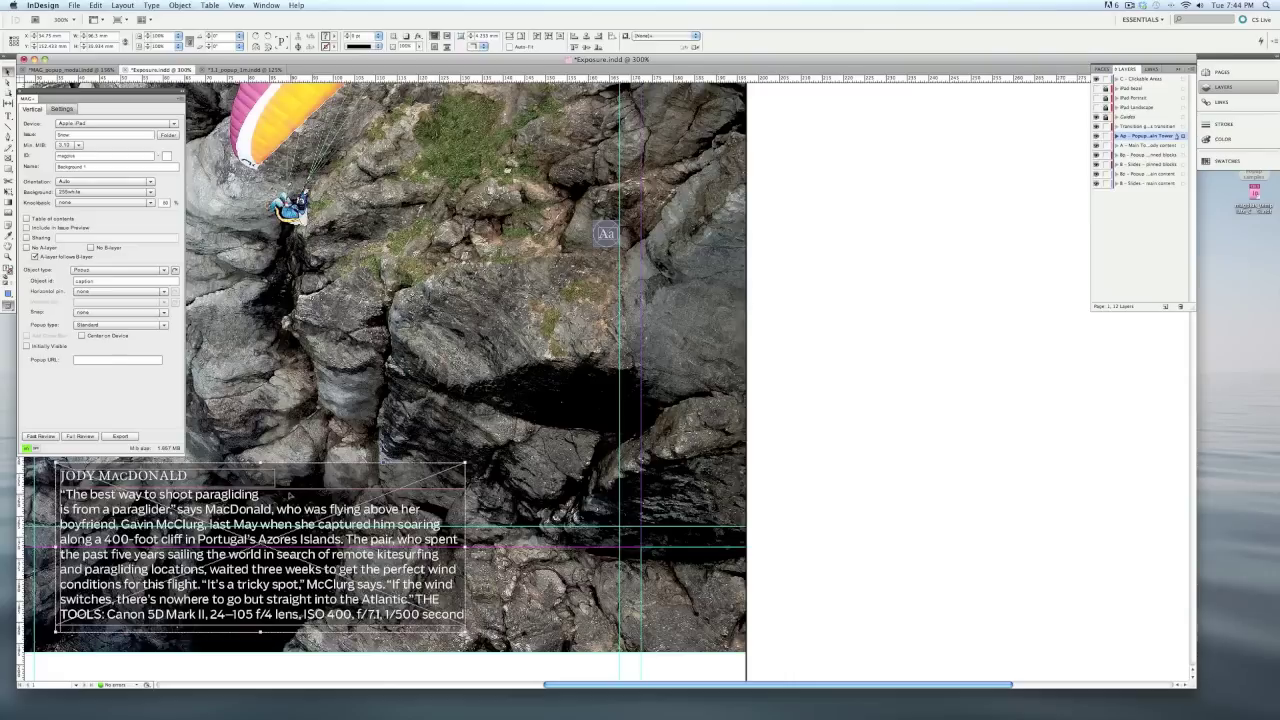
click(385, 368)
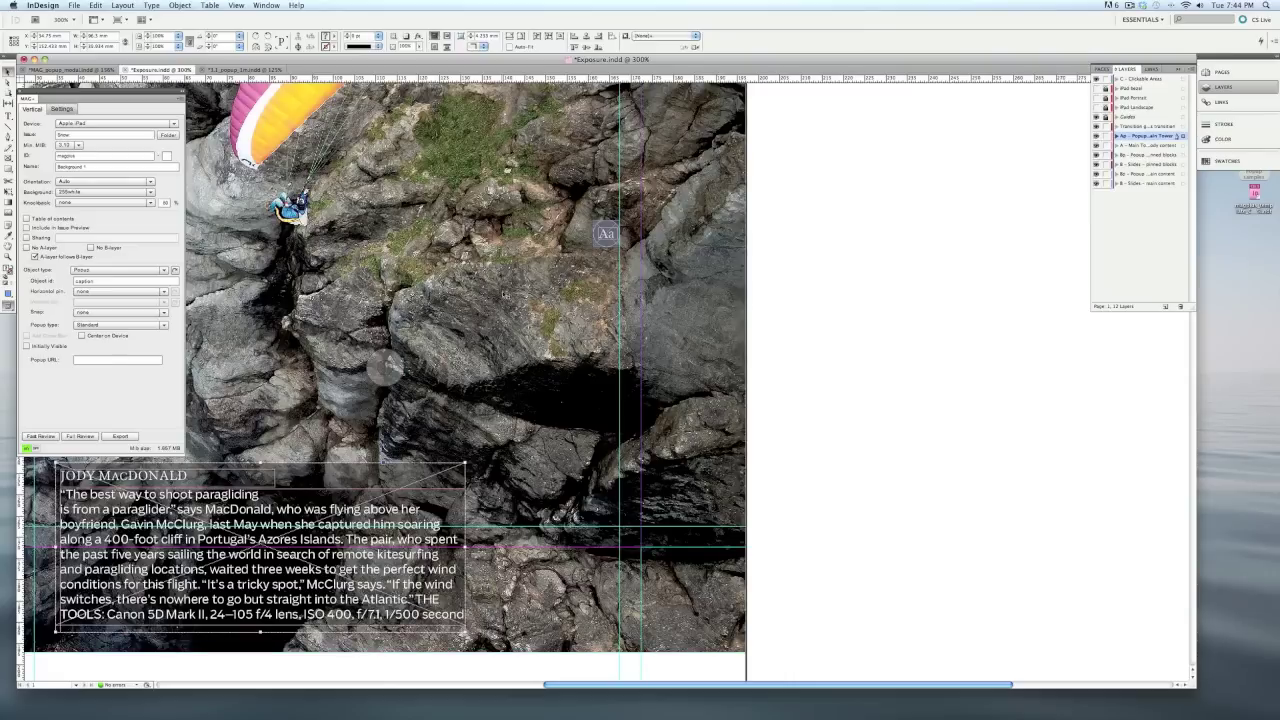
click(45, 437)
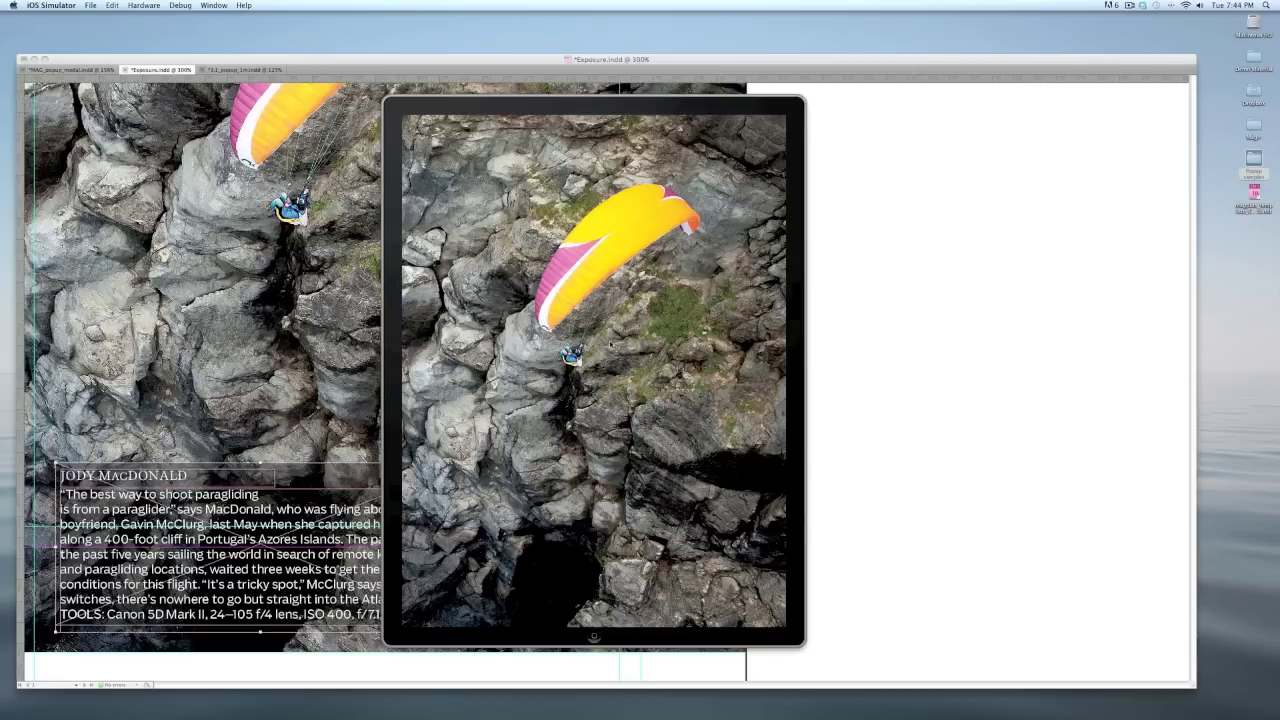
Reveal the Aa icon, open and close the caption popup, then return to InDesign
click(610, 345)
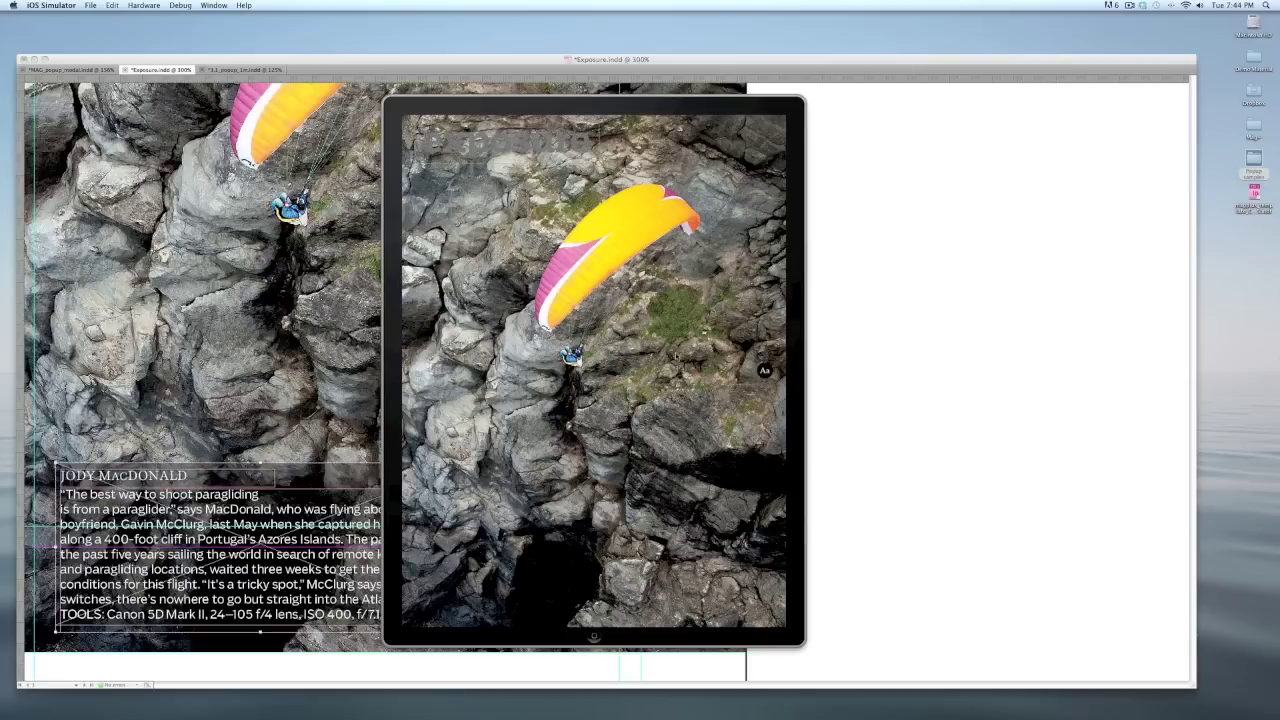
click(765, 371)
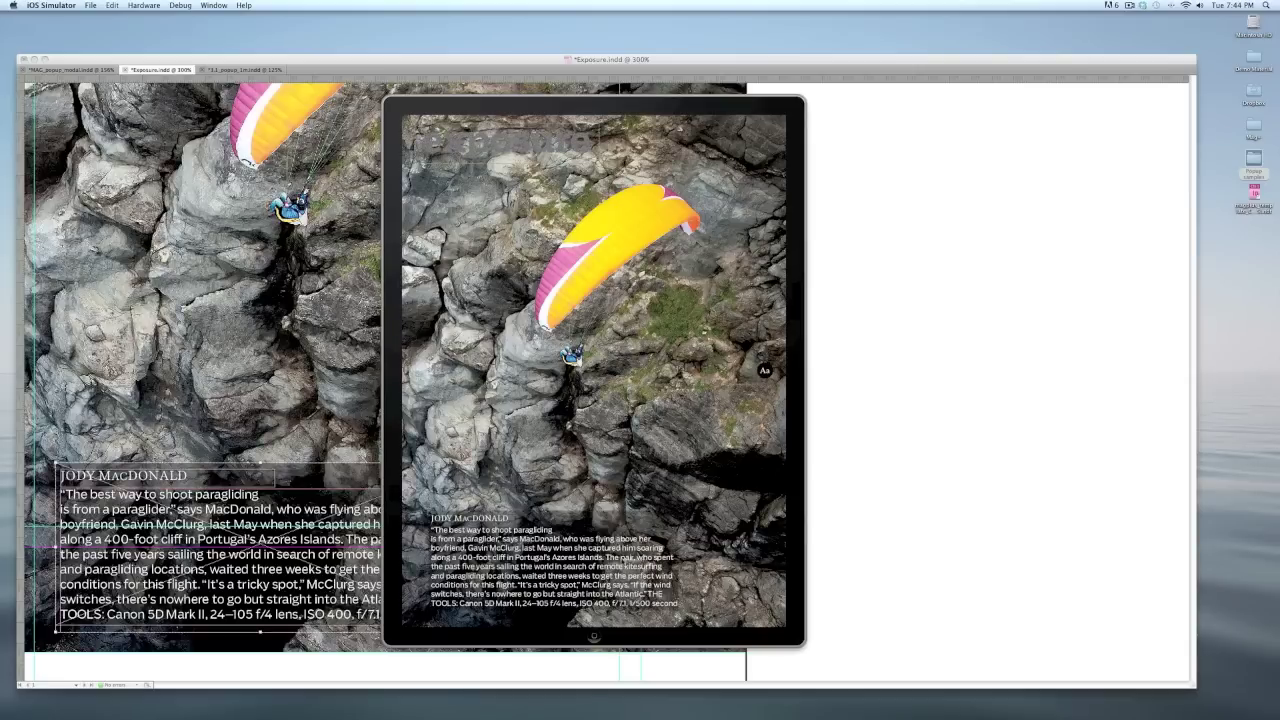
click(765, 371)
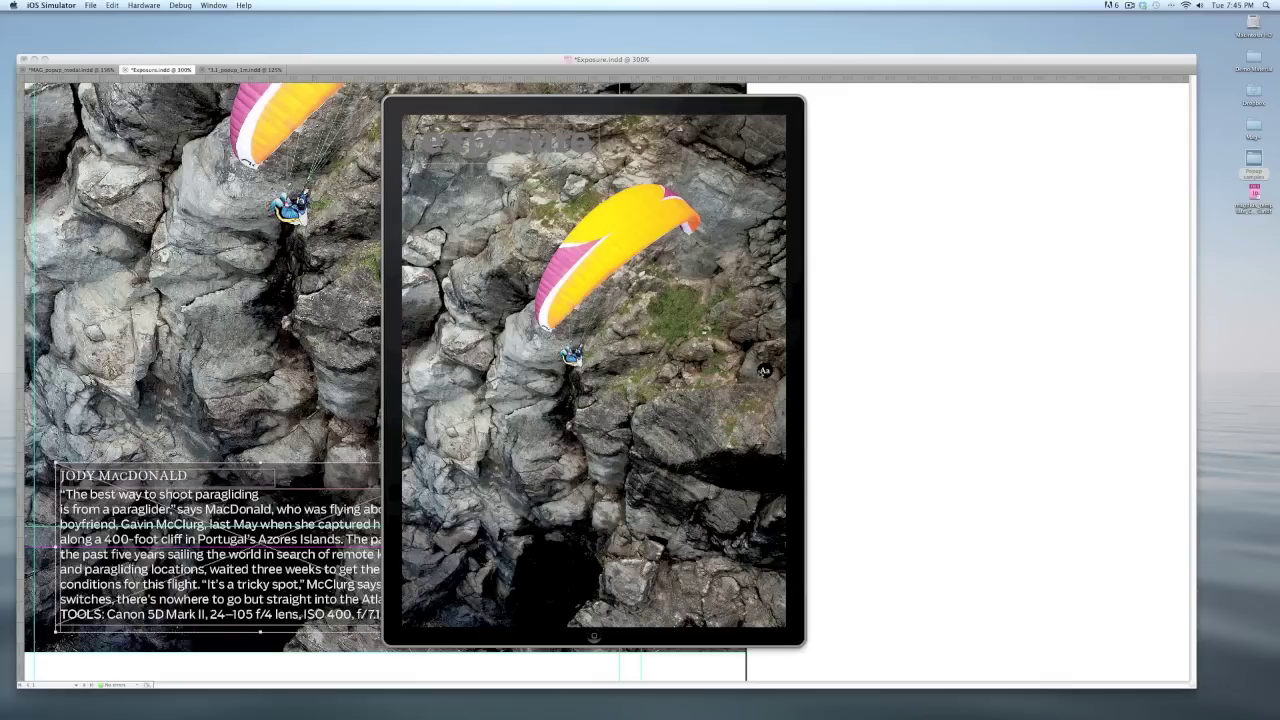
click(352, 380)
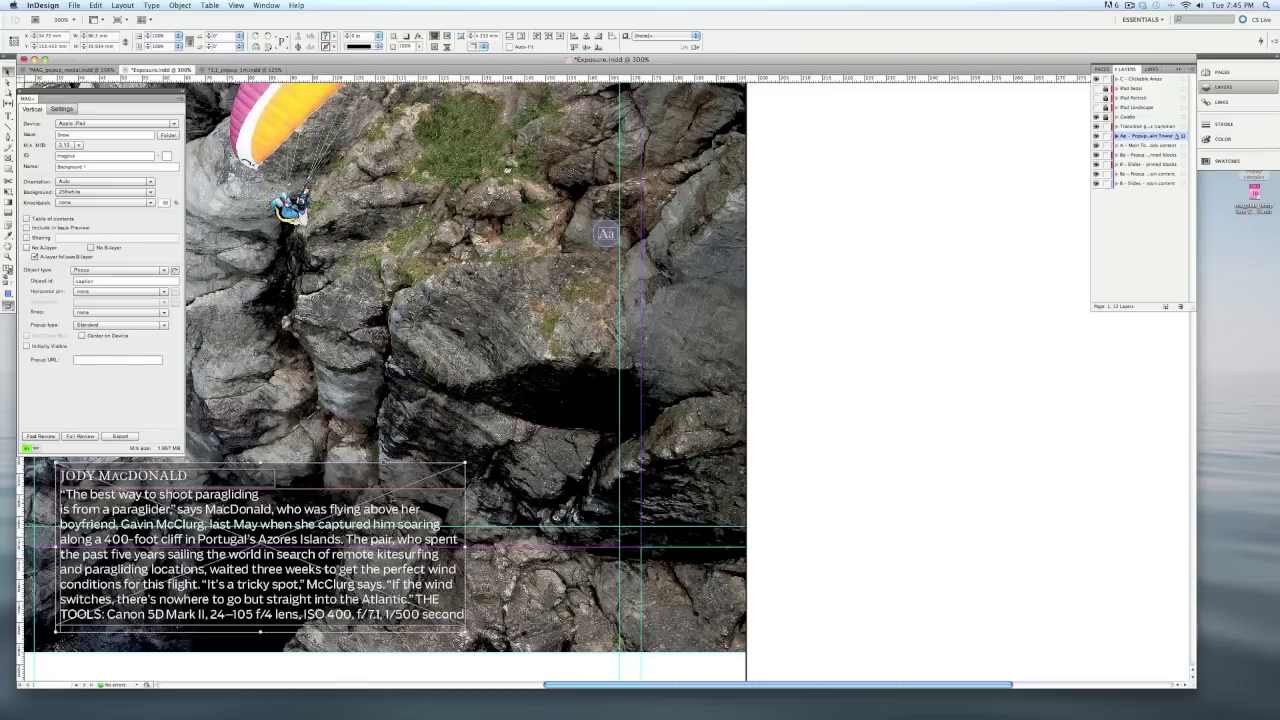
Switch to MAG_popup_modal.indd and select the large goggles image and the article block
click(95, 70)
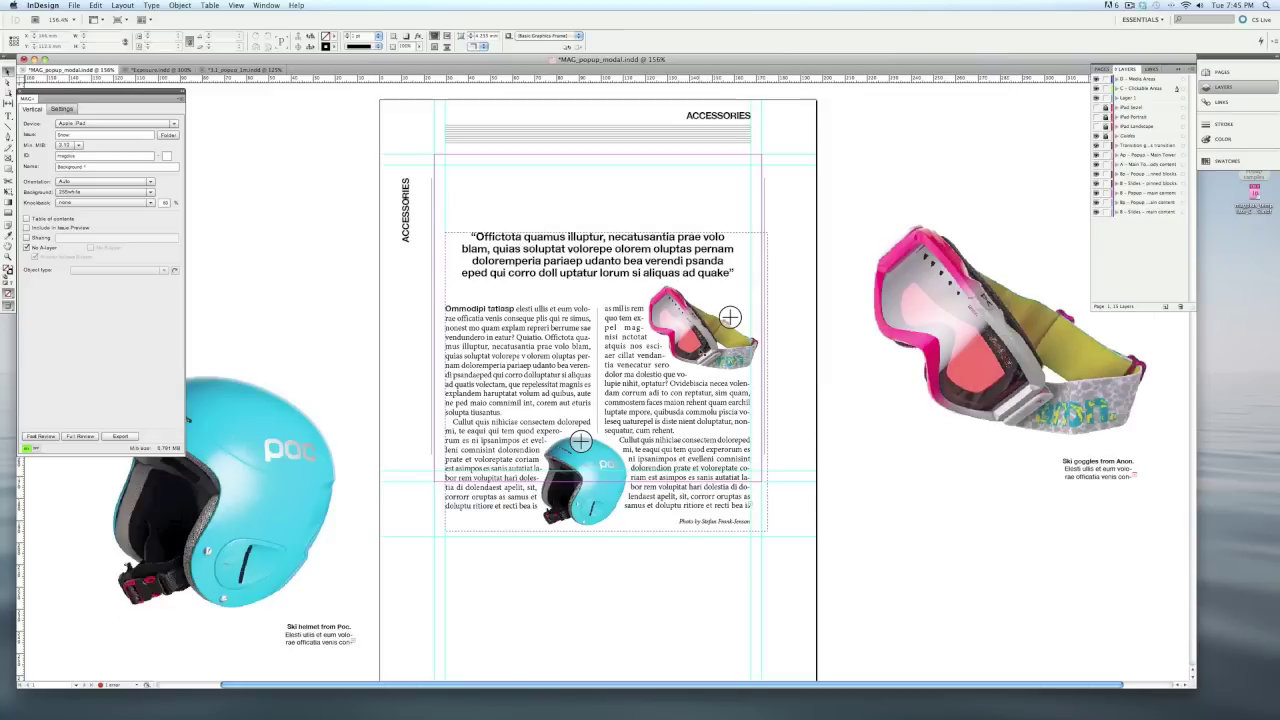
click(942, 356)
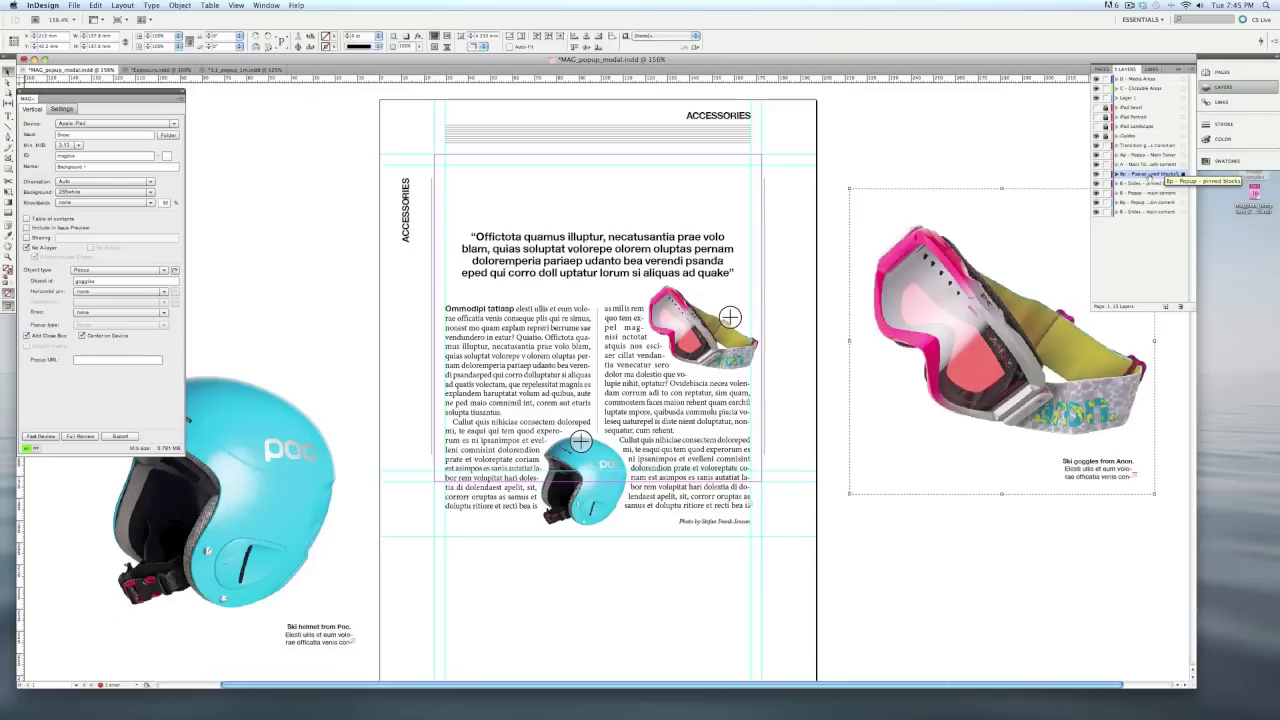
click(689, 373)
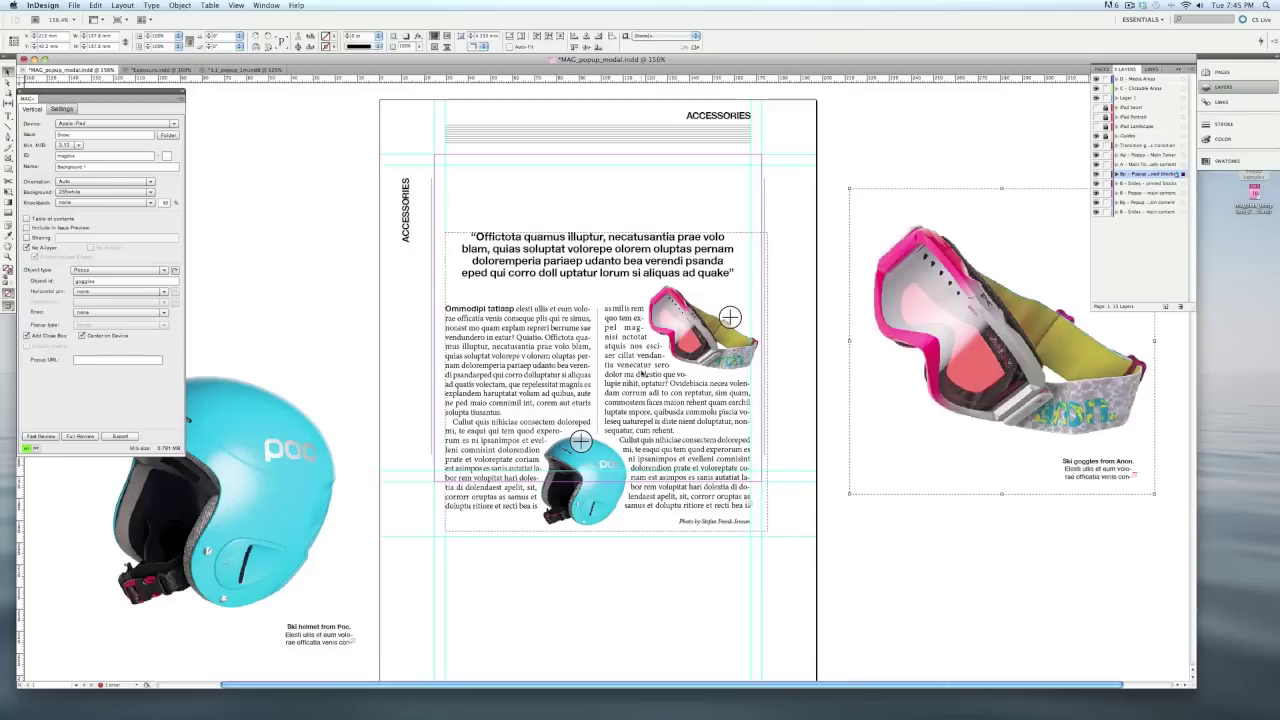
Make a Popup hotspot sized over the small goggles picture, targeting popup://goggles
click(73, 346)
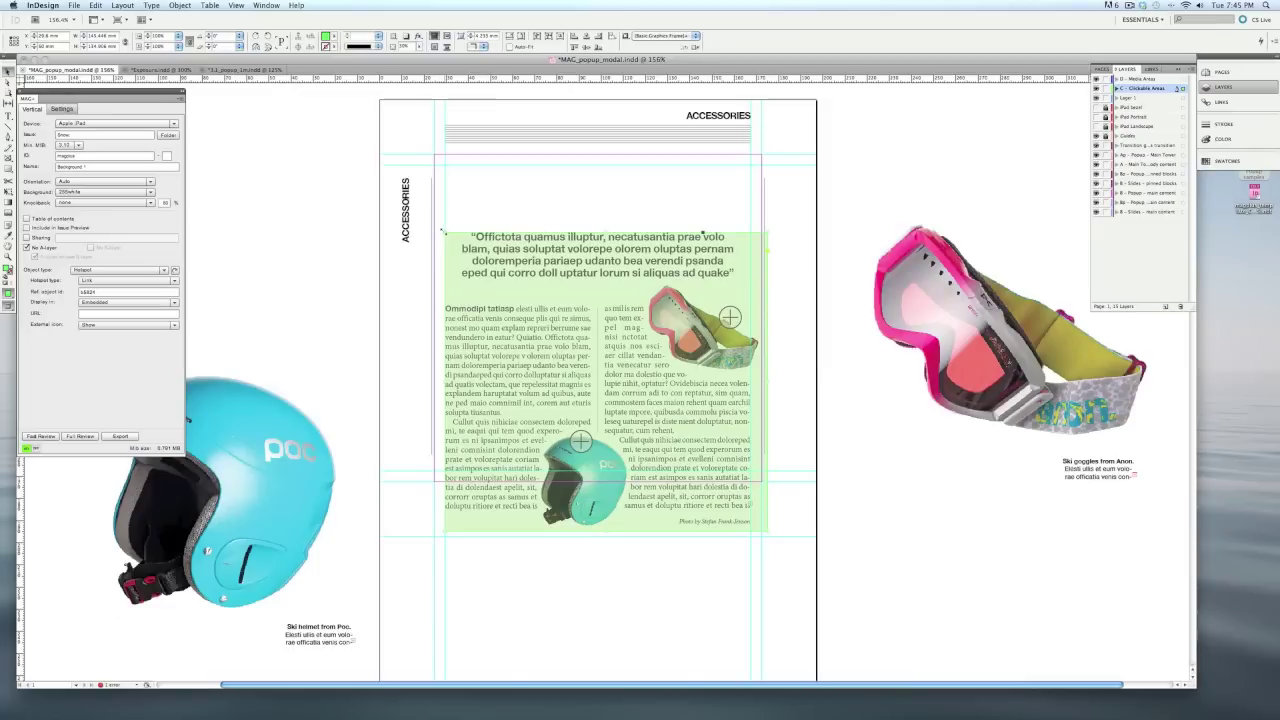
drag(445, 232, 643, 272)
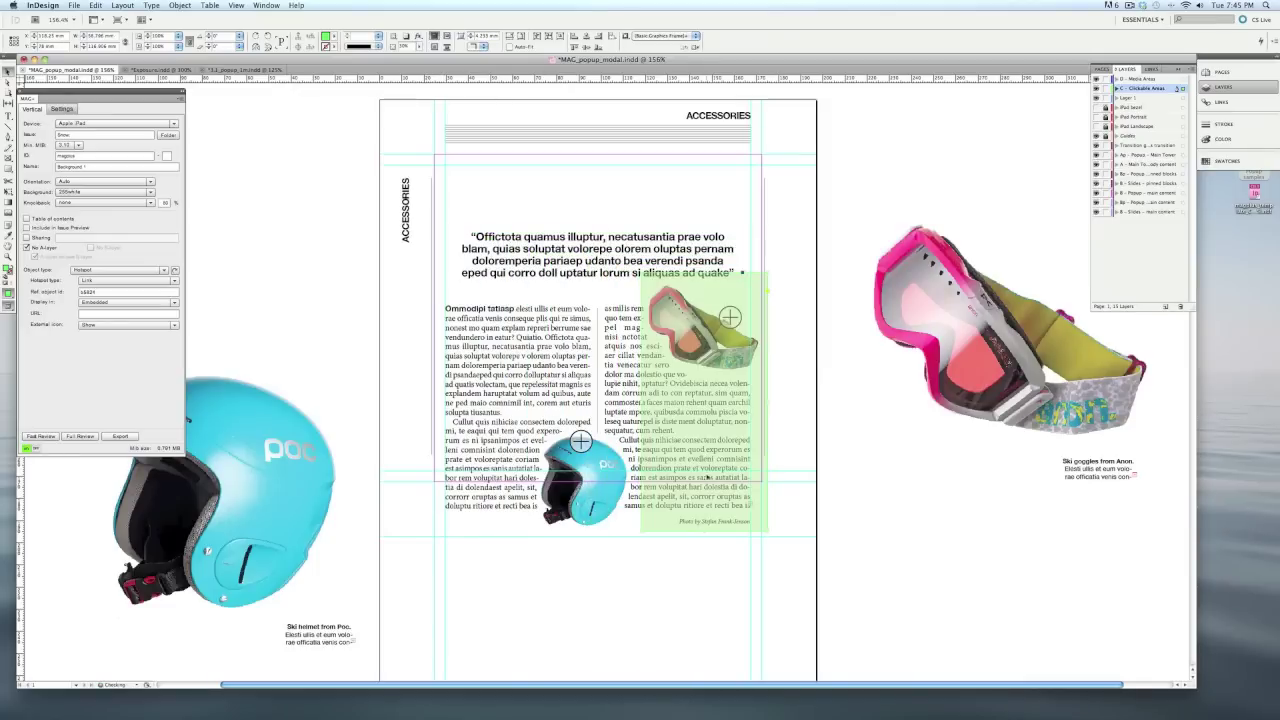
drag(705, 531, 705, 384)
click(100, 281)
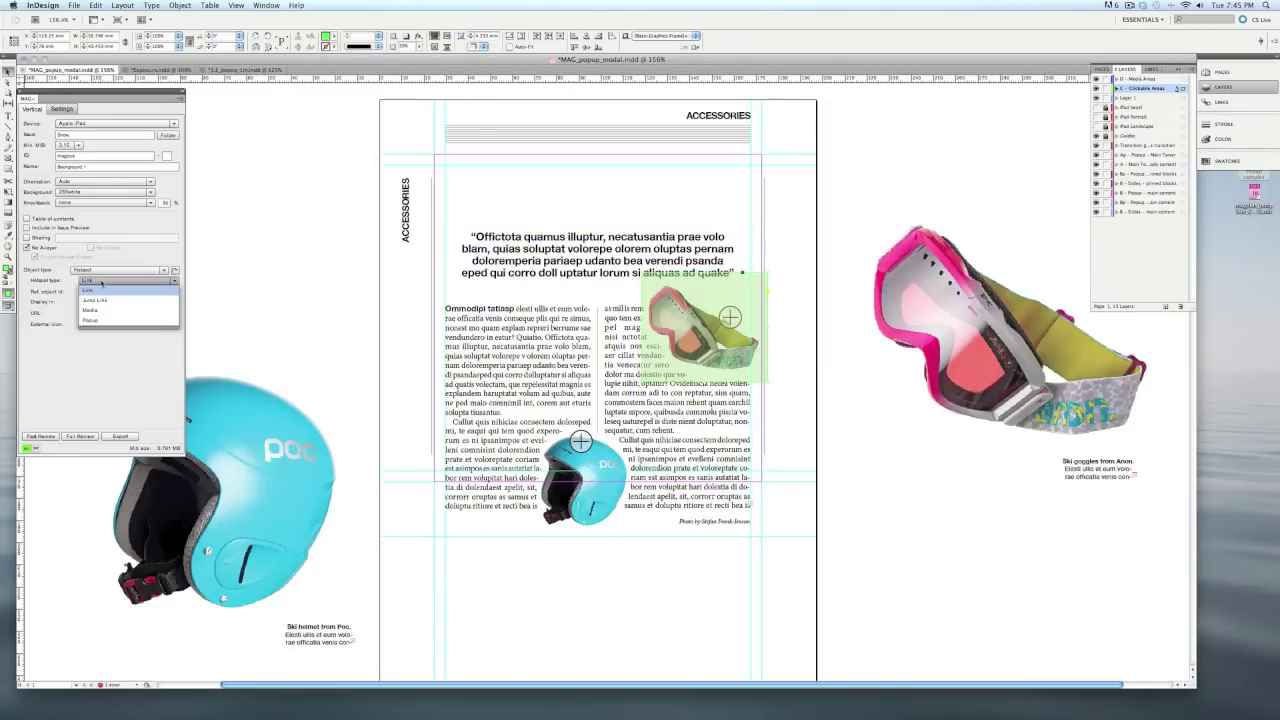
click(101, 326)
click(101, 304)
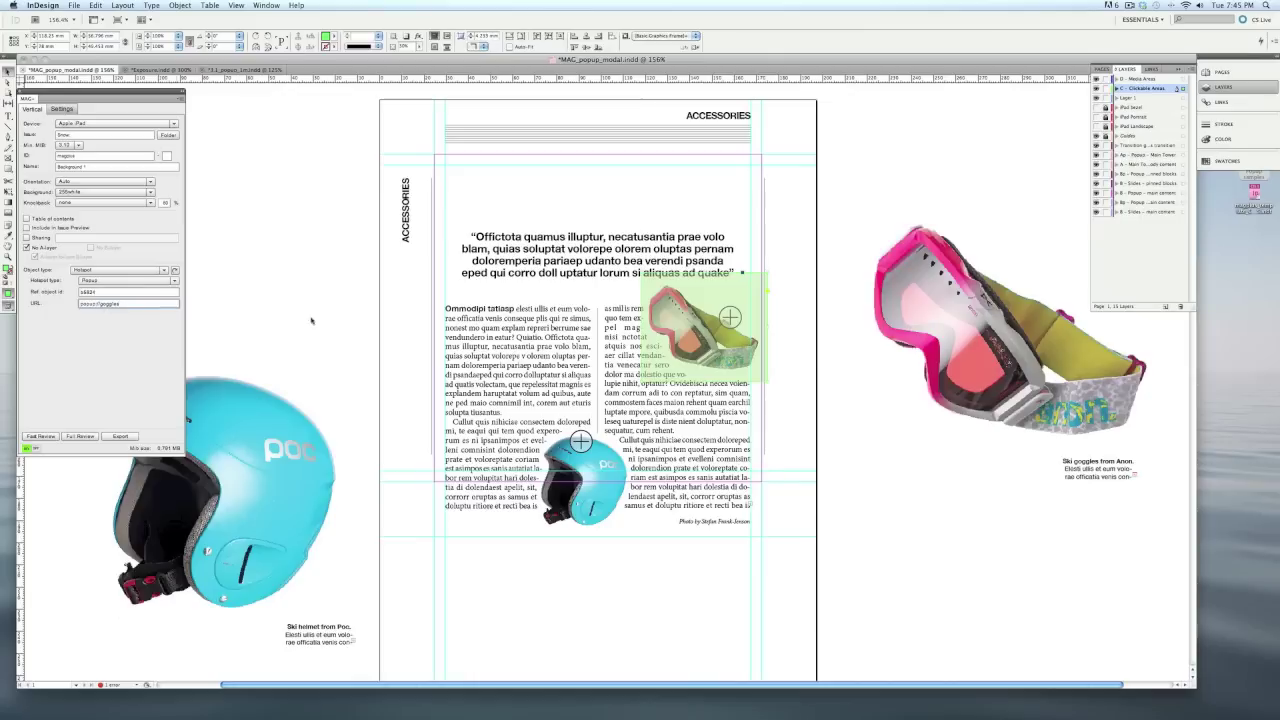
Move the large goggles pop-up (ID 'goggles') onto the page over the article
click(1000, 395)
click(1147, 174)
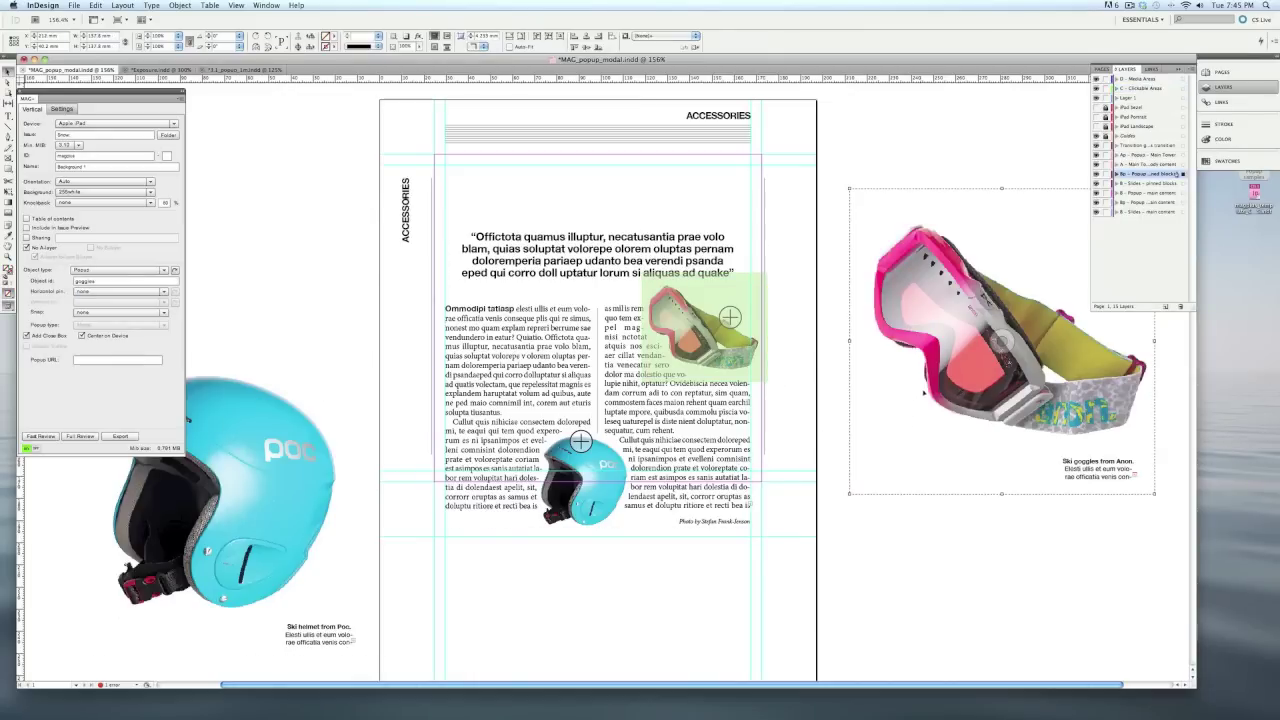
drag(924, 394, 540, 366)
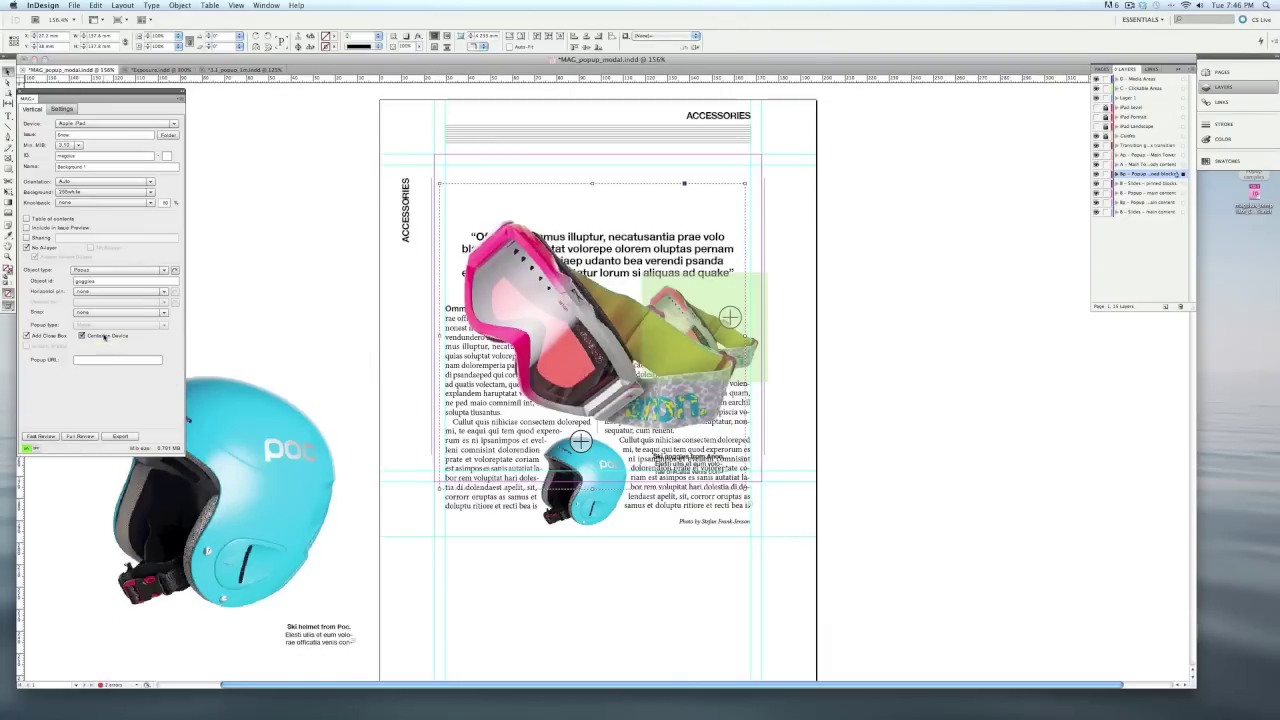
Make the goggles pop-up Modal, centred on device, and run a Fast Review
click(103, 326)
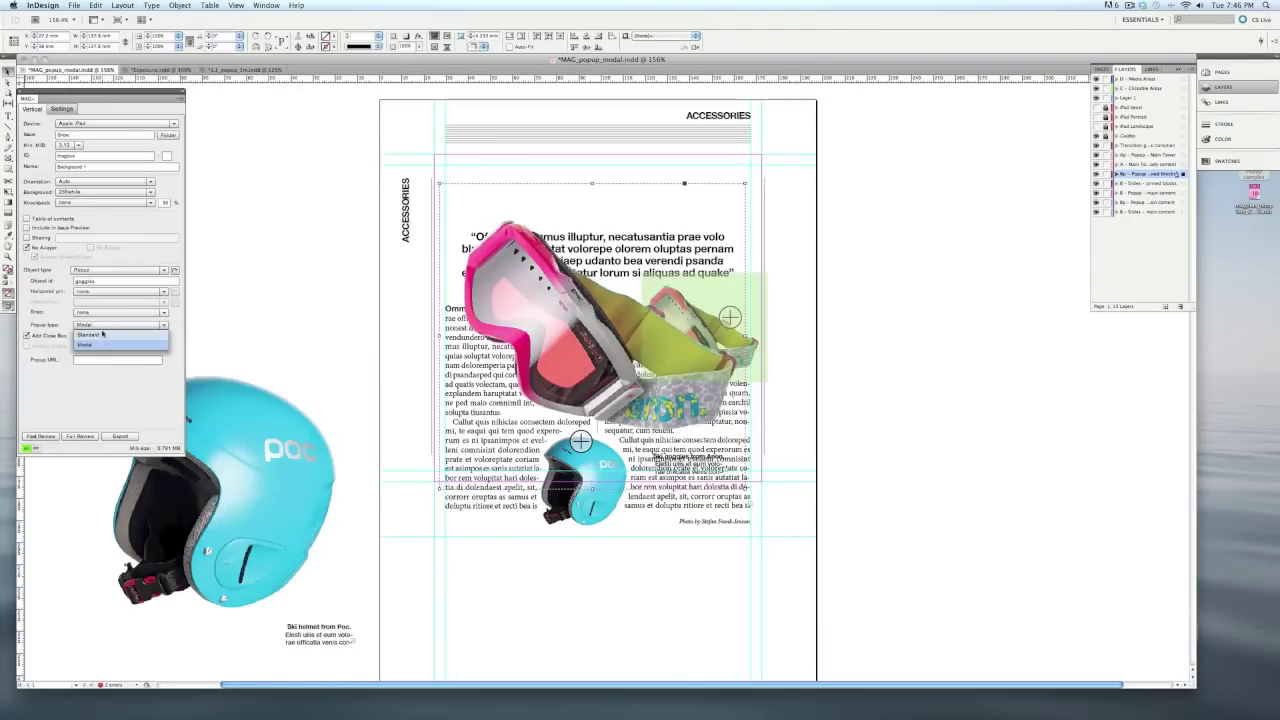
click(95, 344)
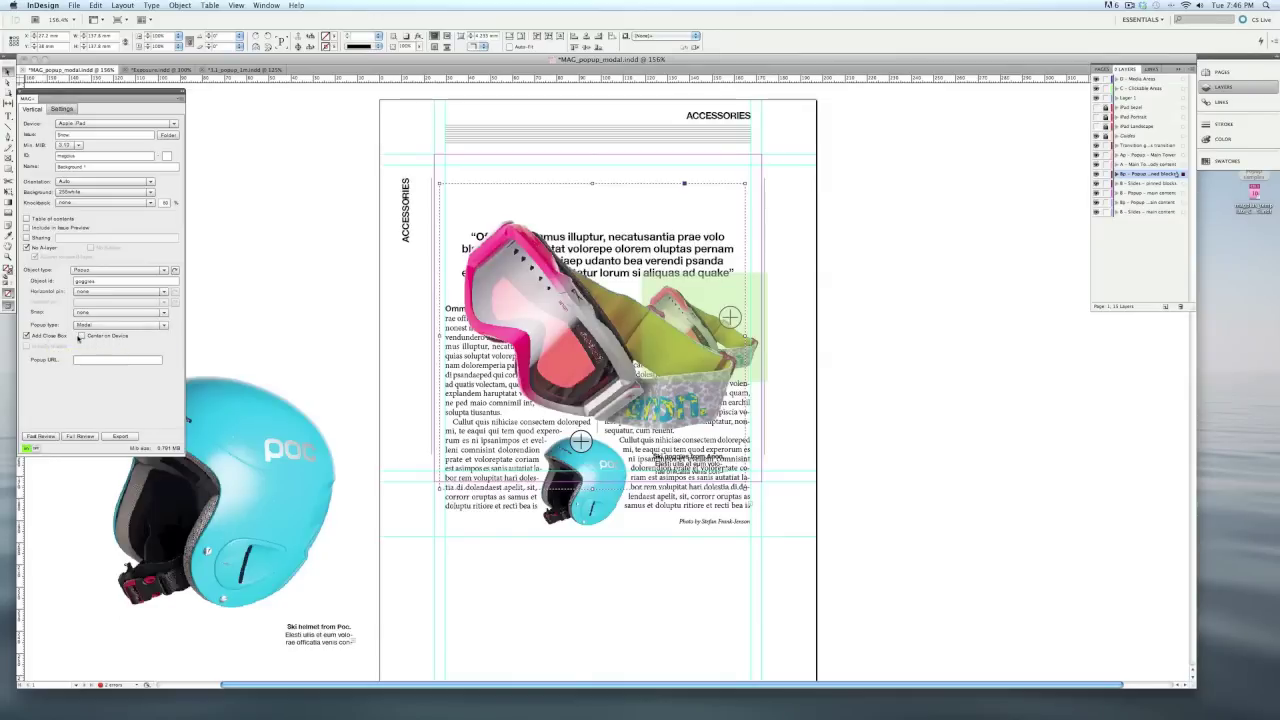
click(82, 336)
click(46, 436)
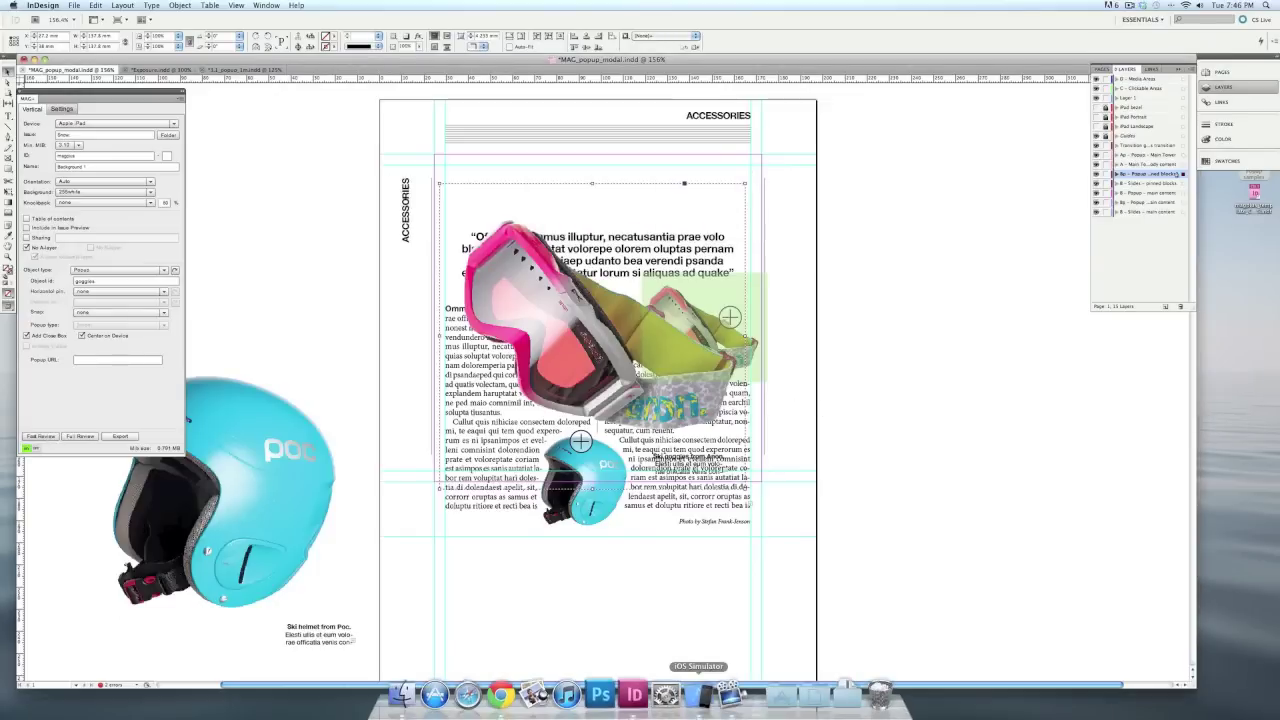
Open and close the modal goggles pop-up twice in the iPad preview, then return to InDesign
click(700, 697)
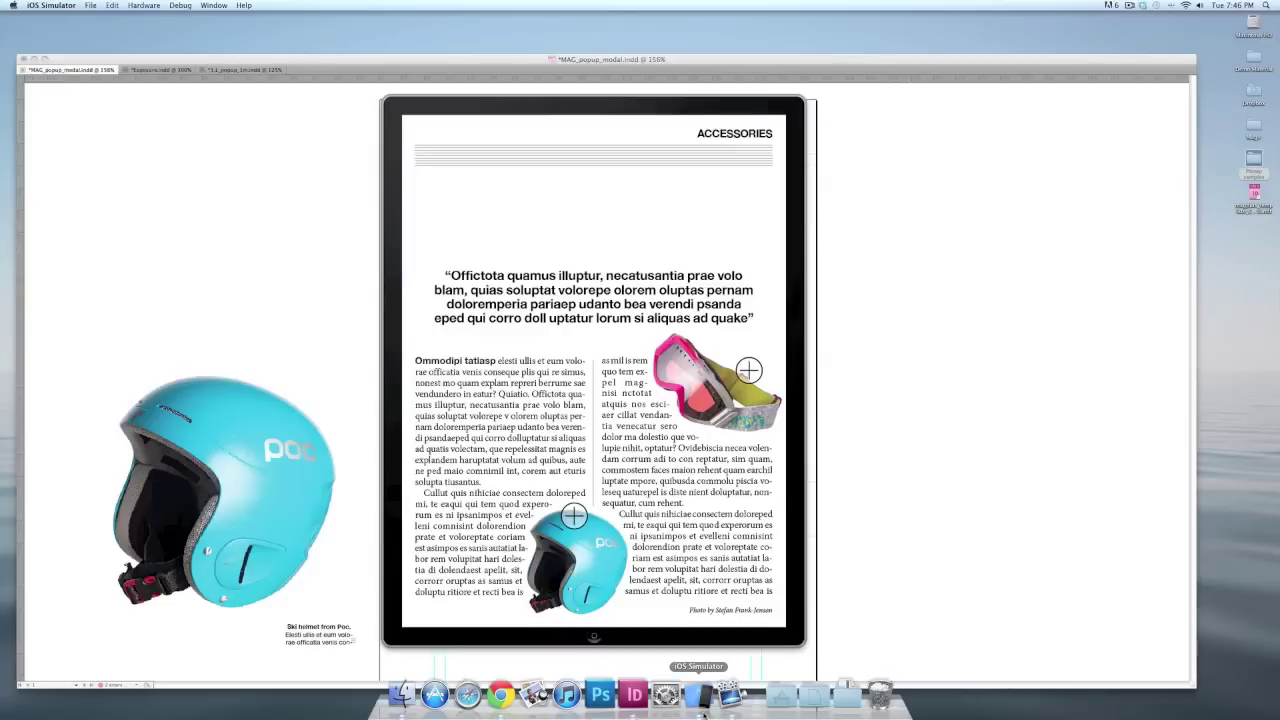
click(749, 371)
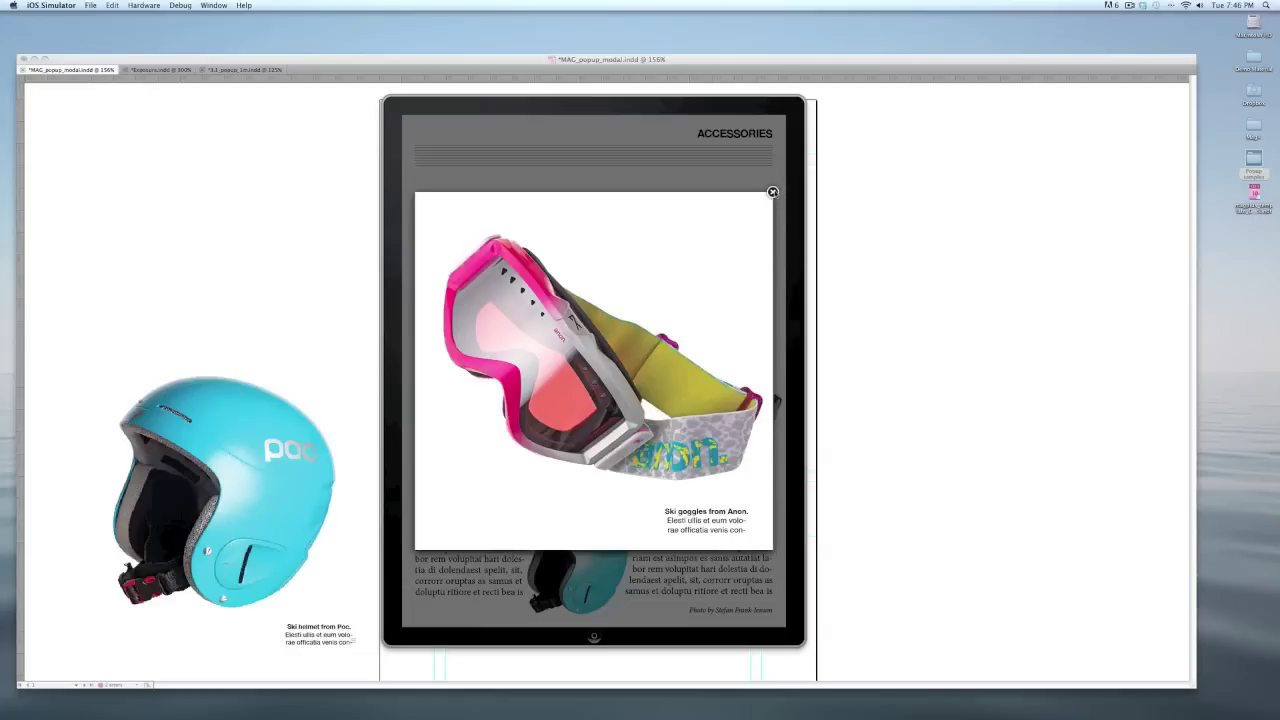
click(772, 191)
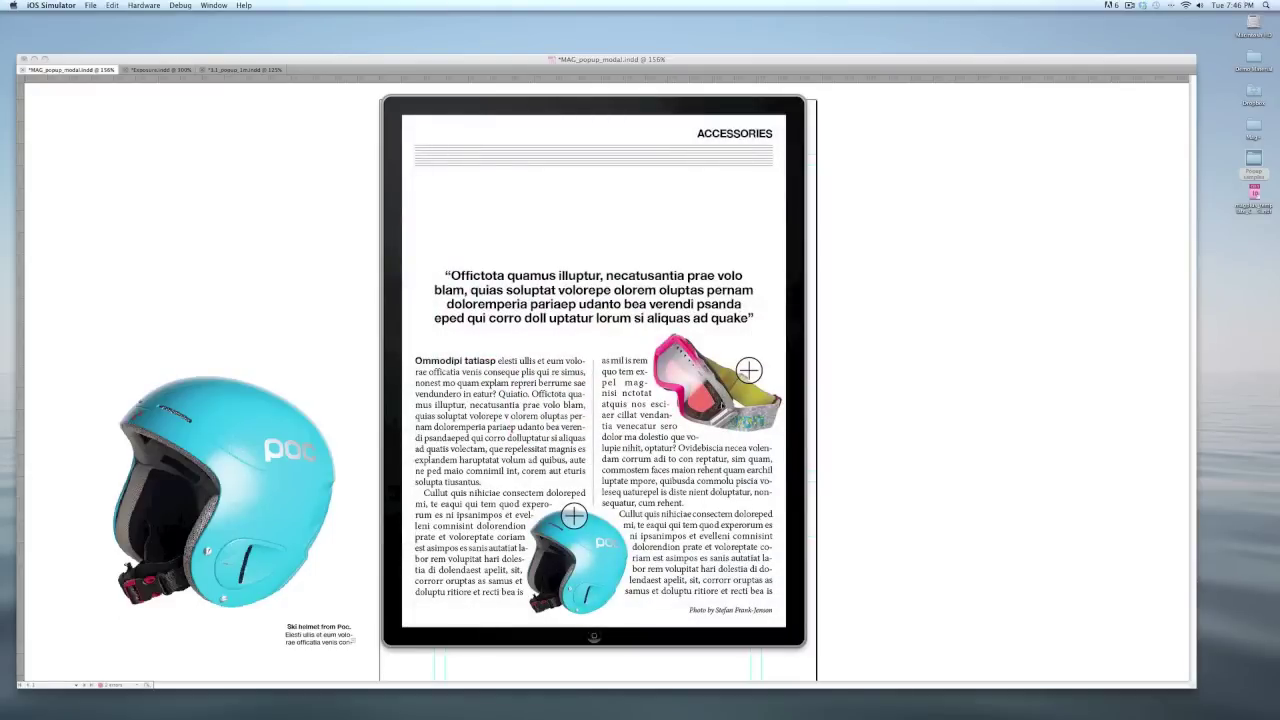
click(720, 405)
click(772, 191)
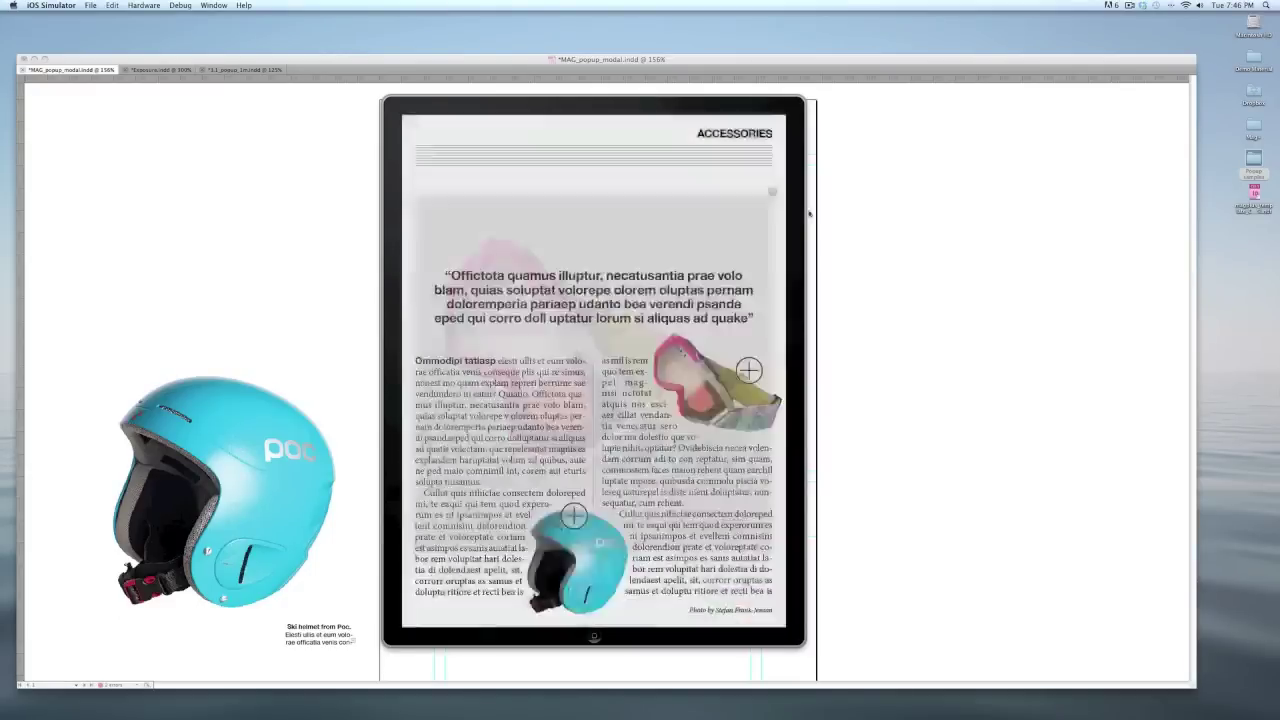
click(30, 372)
Drop the goggles pop-up's close box, re-preview, and dismiss it twice by tapping outside
click(40, 341)
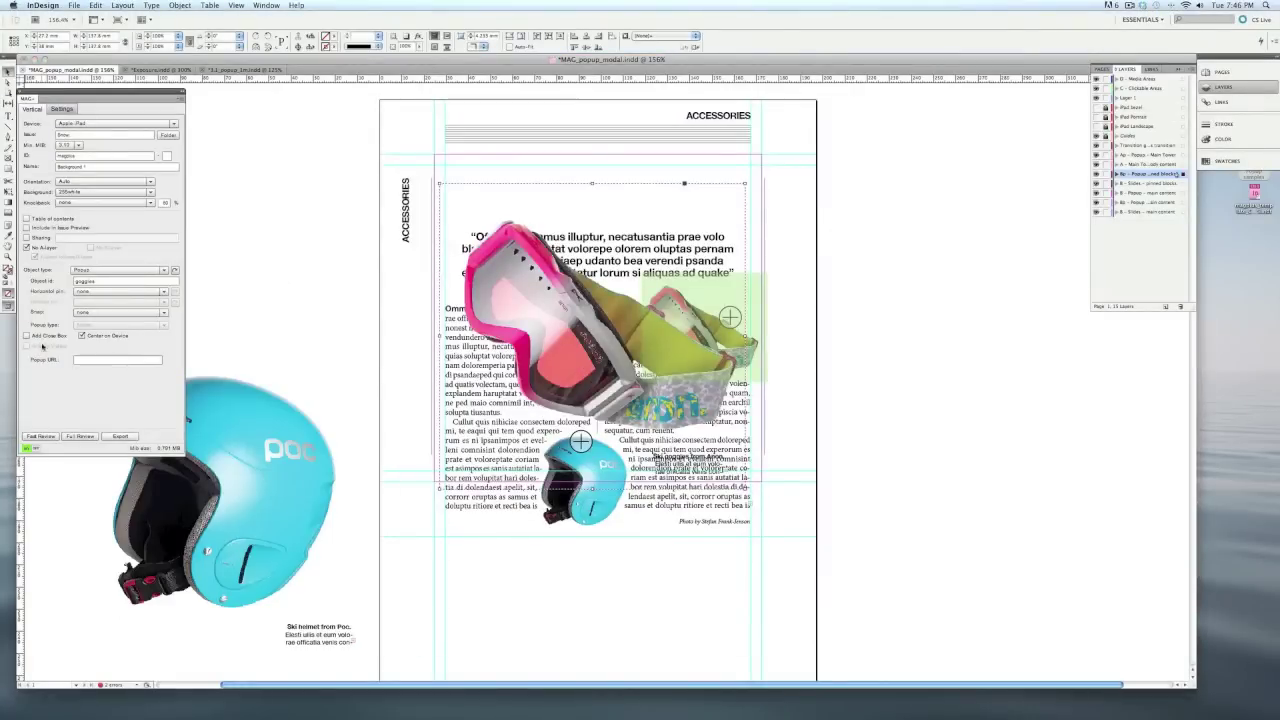
click(45, 436)
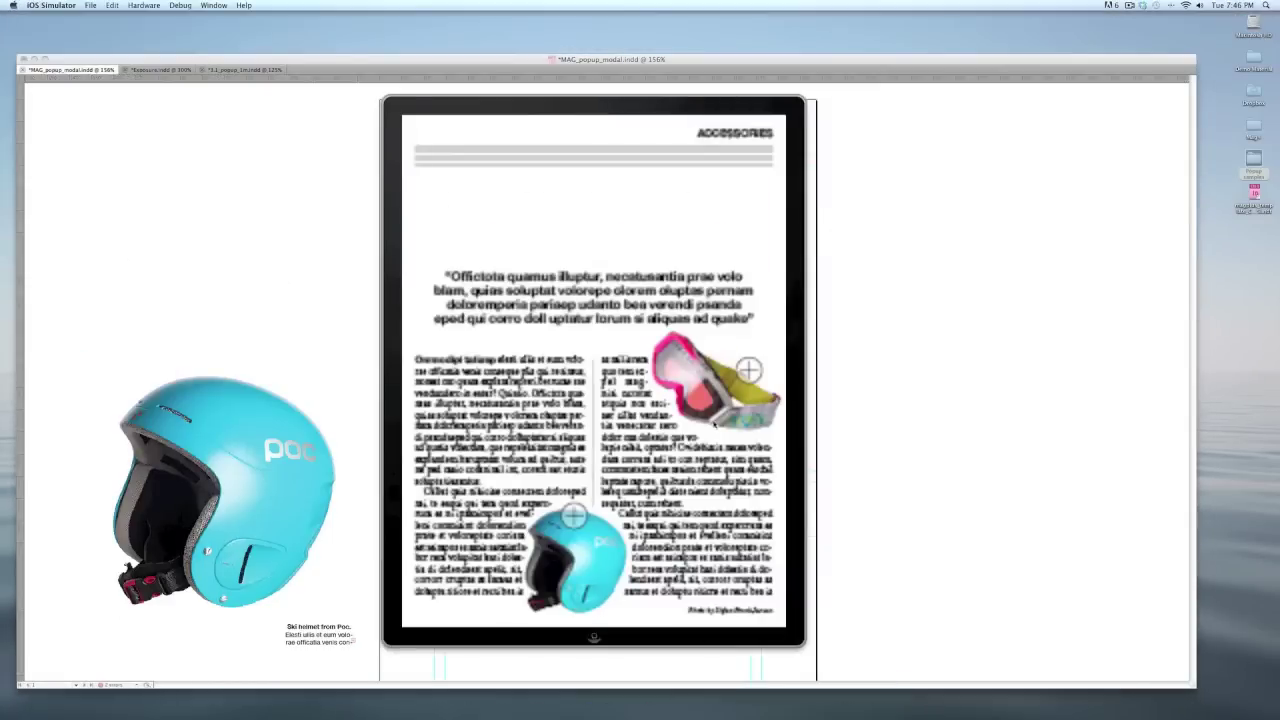
click(748, 371)
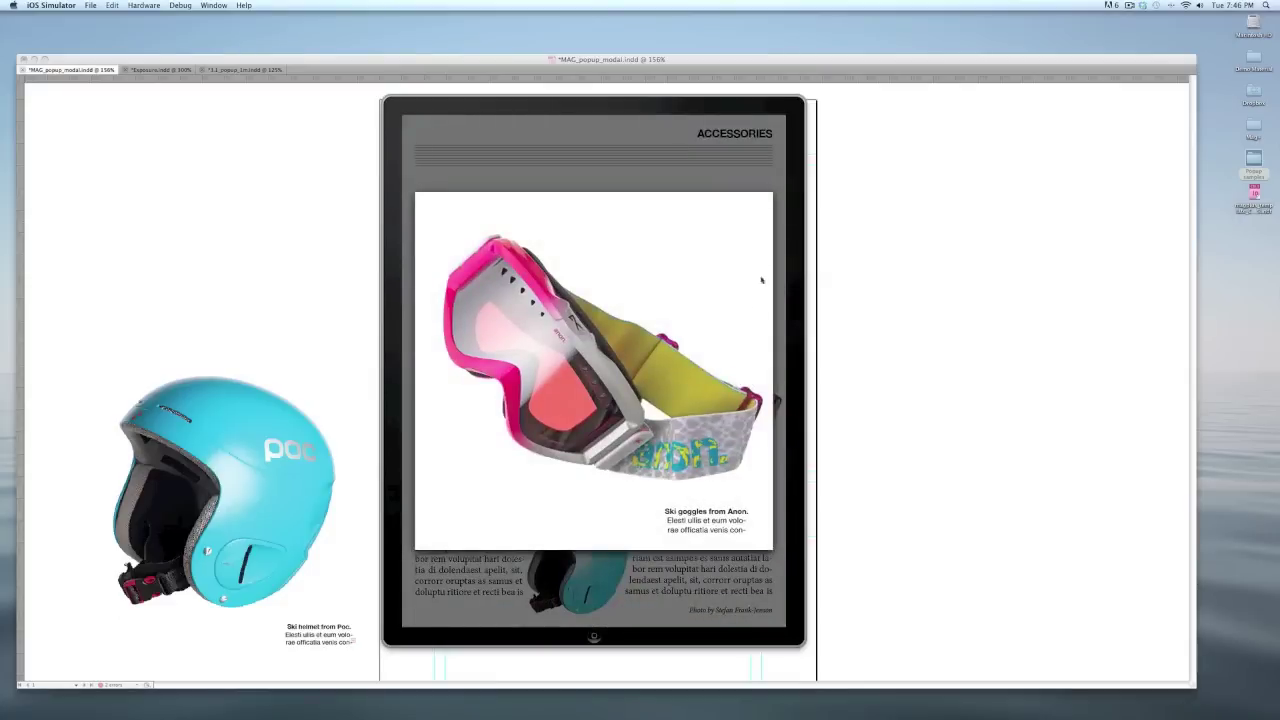
click(668, 184)
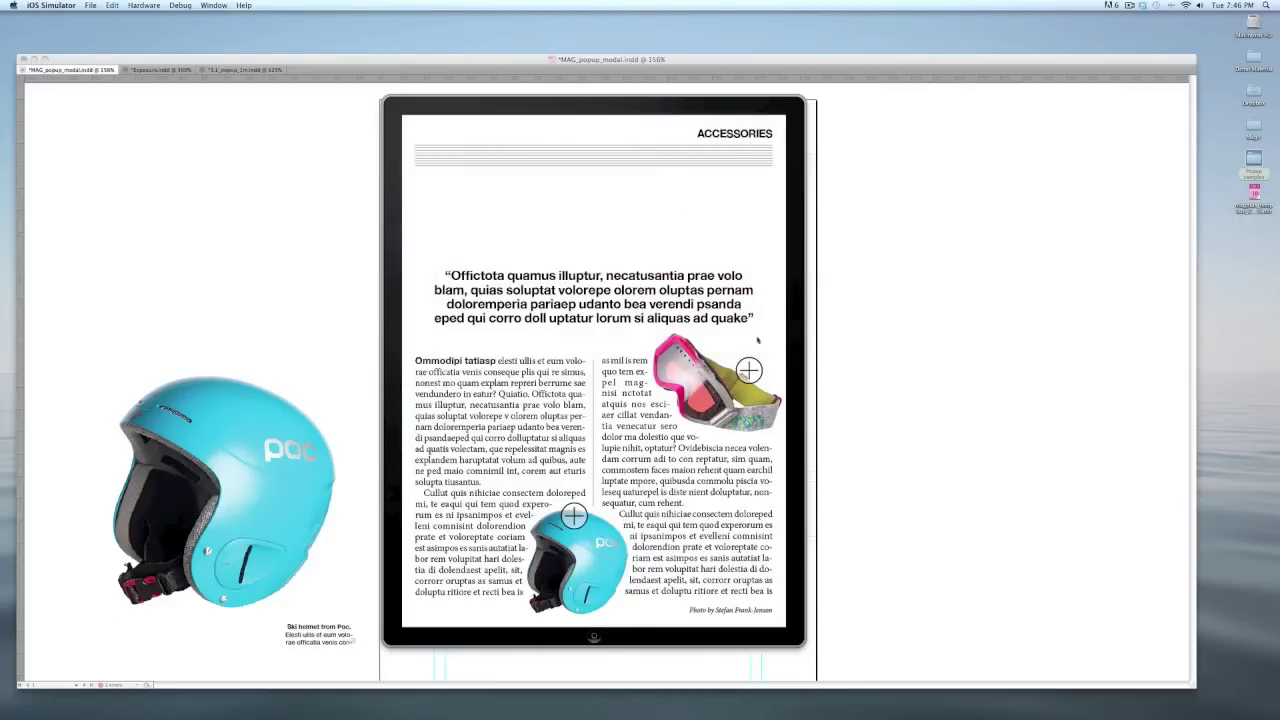
click(748, 373)
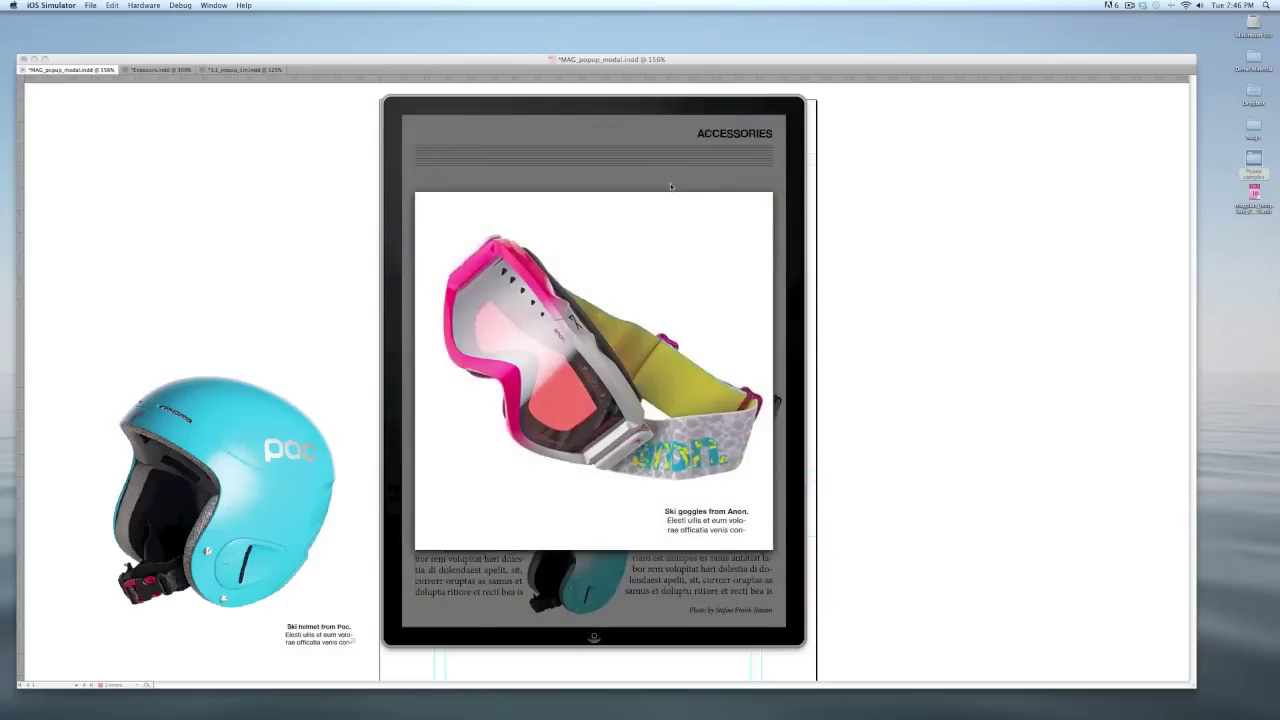
click(670, 186)
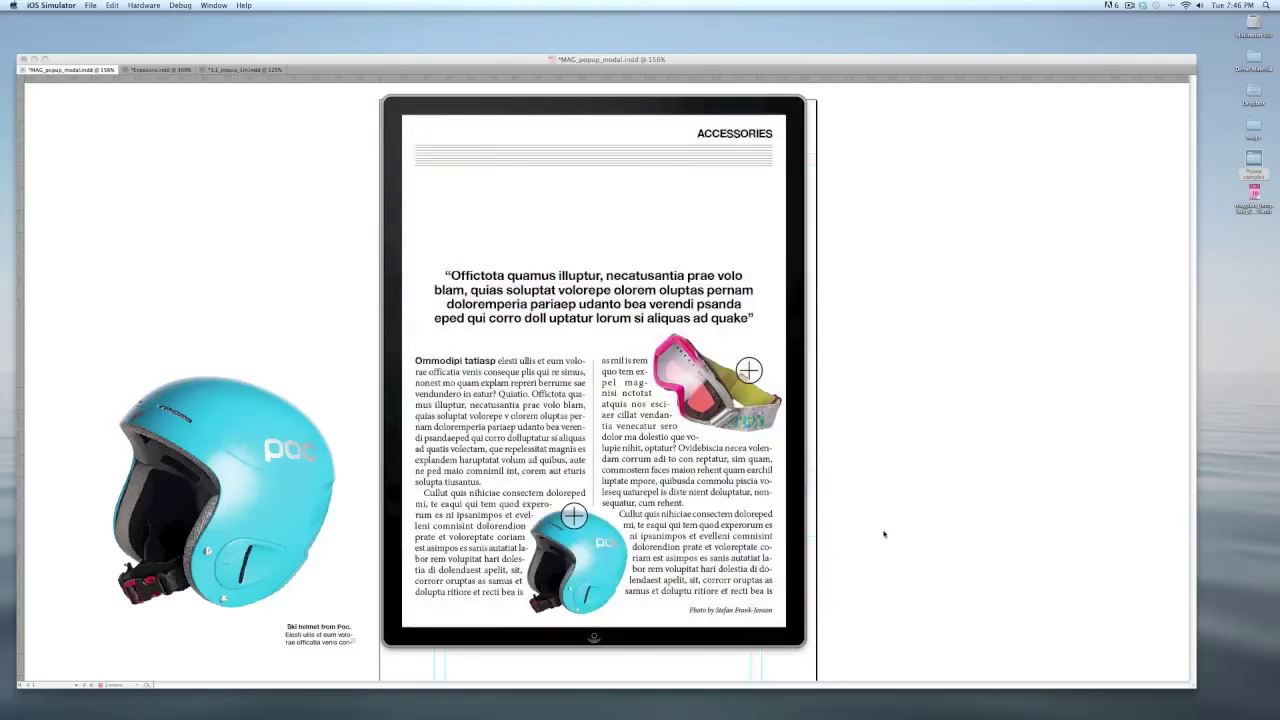
key(super+Tab)
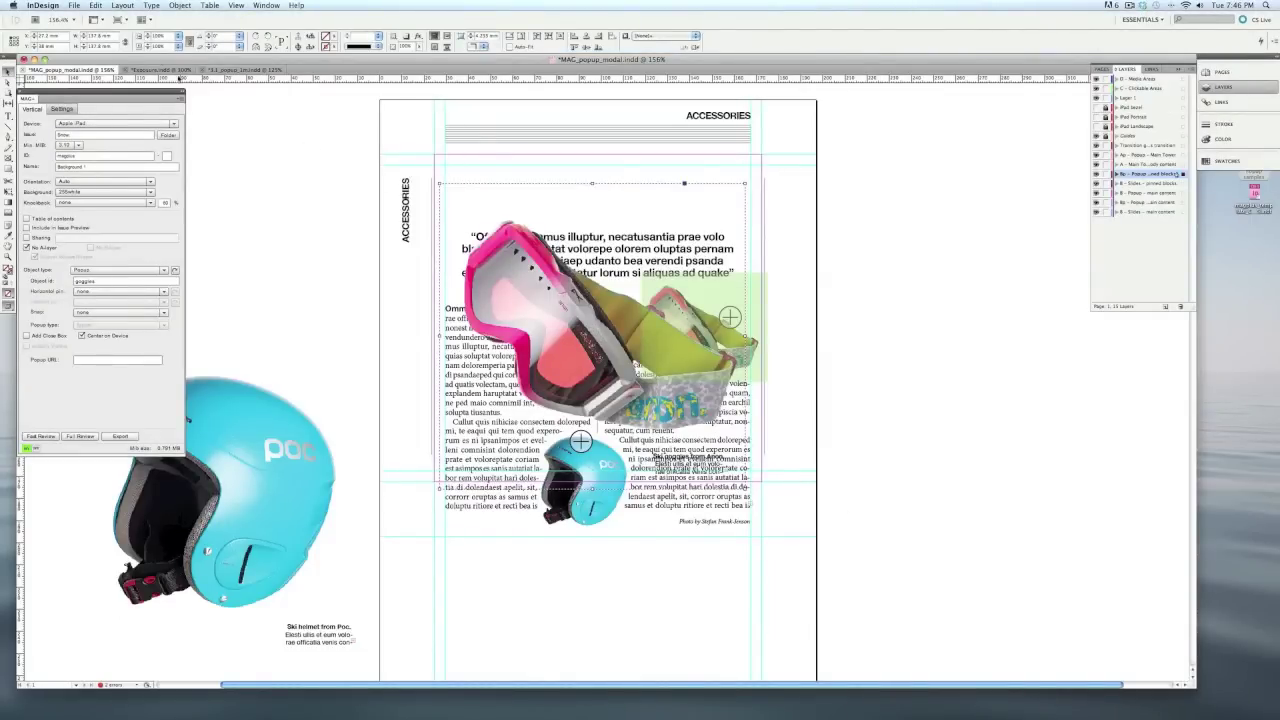
In the Exposure document, zoom to 150% and delete the caption text frame over the photo
click(158, 69)
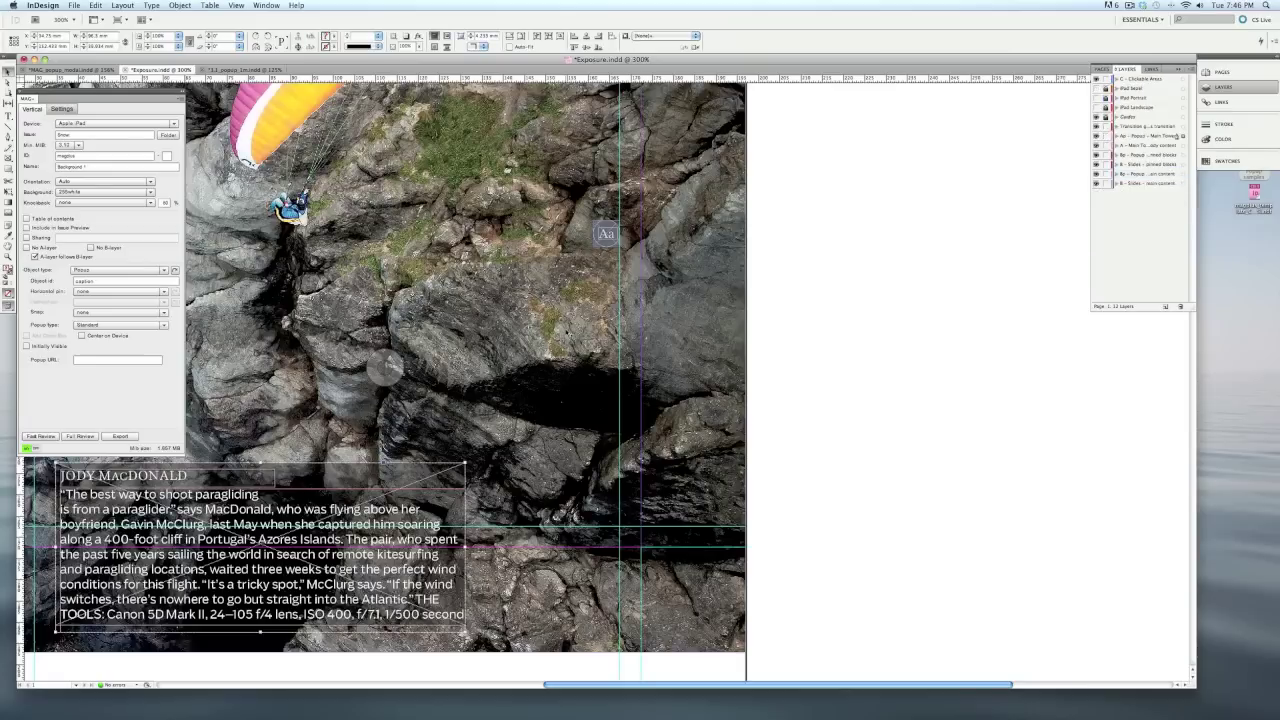
key(super+minus)
key(super+minus)
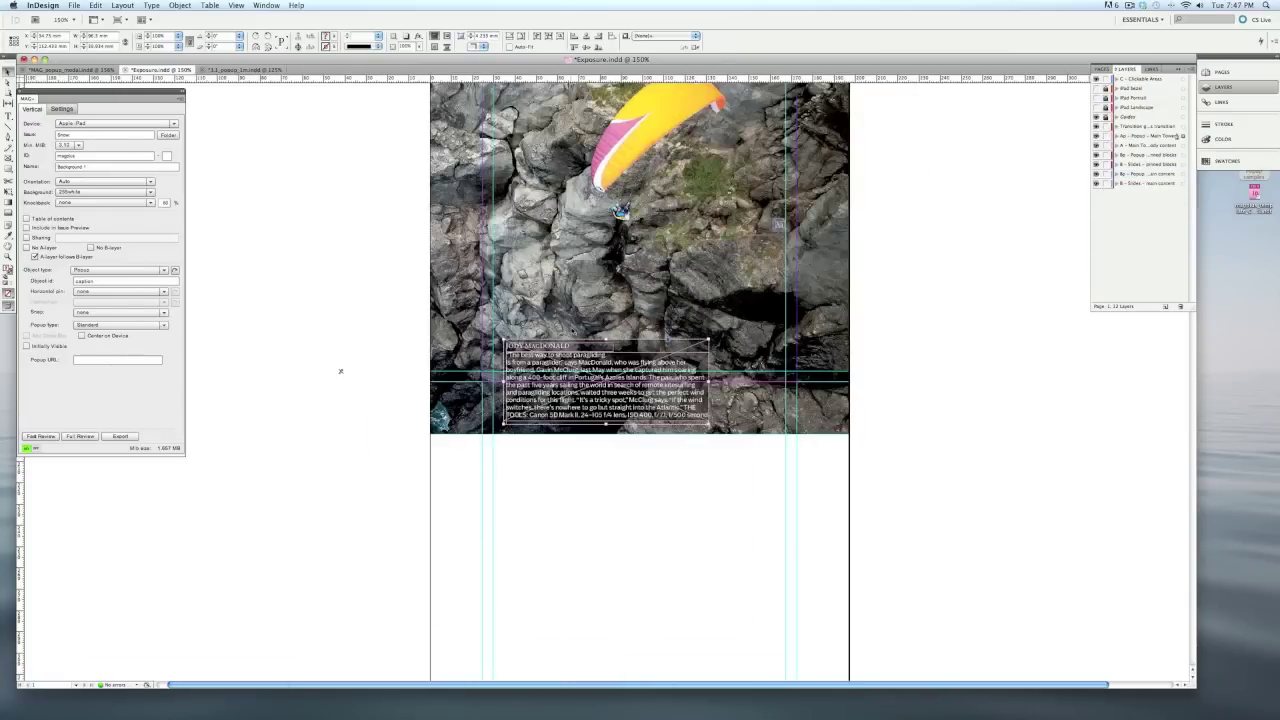
drag(340, 371, 340, 470)
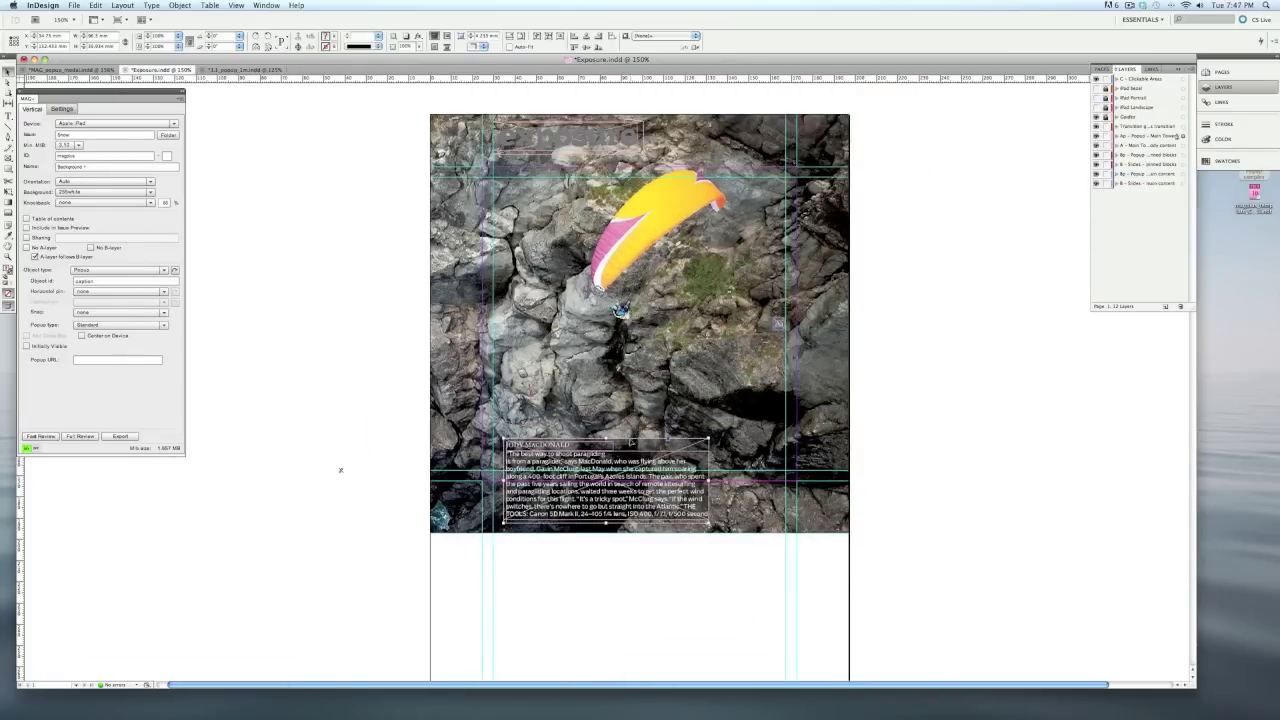
key(Delete)
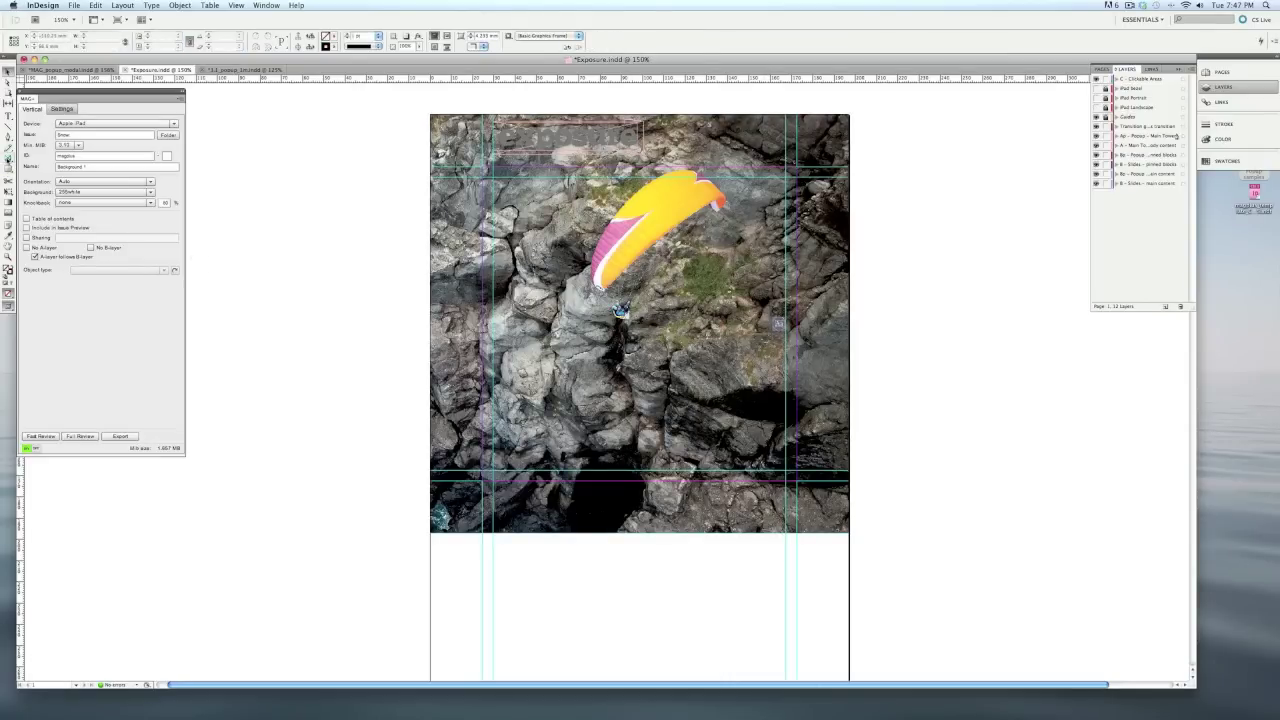
Draw an empty rectangle frame over the paraglider photo on the Ap – Popup – Main Timer layer
click(8, 157)
click(1136, 137)
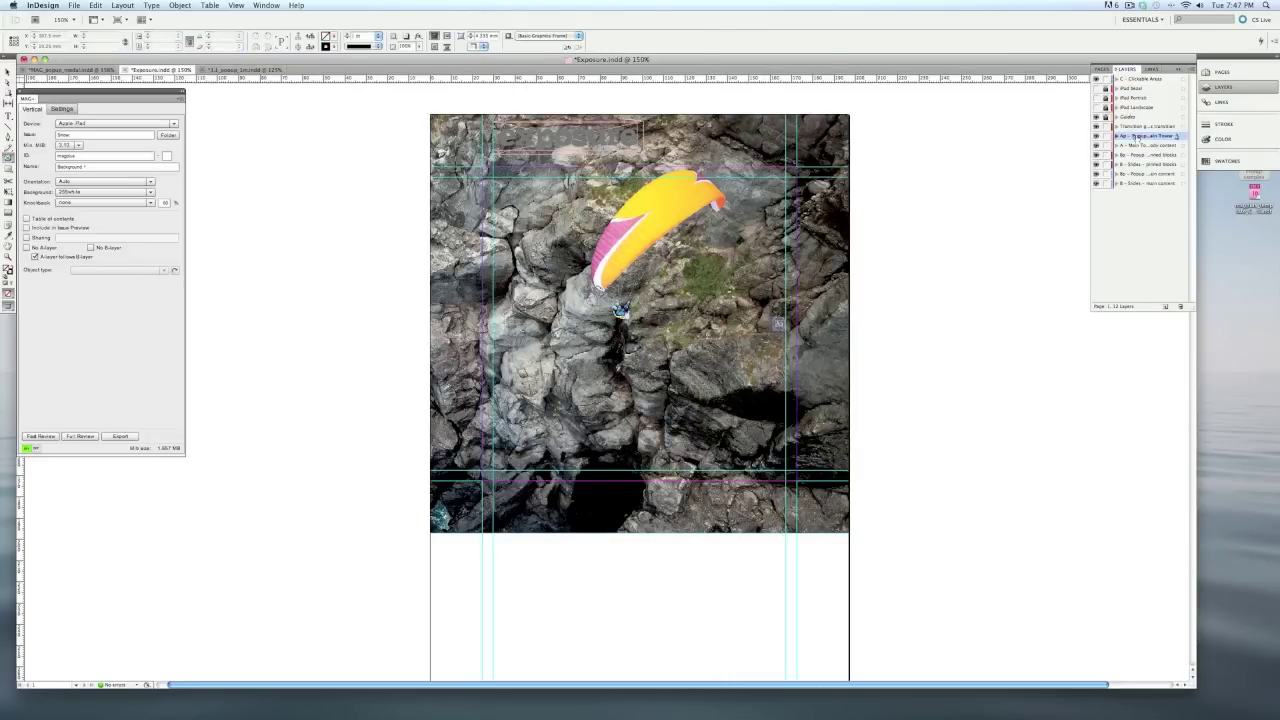
drag(564, 252, 750, 446)
Make the frame a Popup loading outsideonline.com with object id 'caption', then build a Fast Review
click(118, 270)
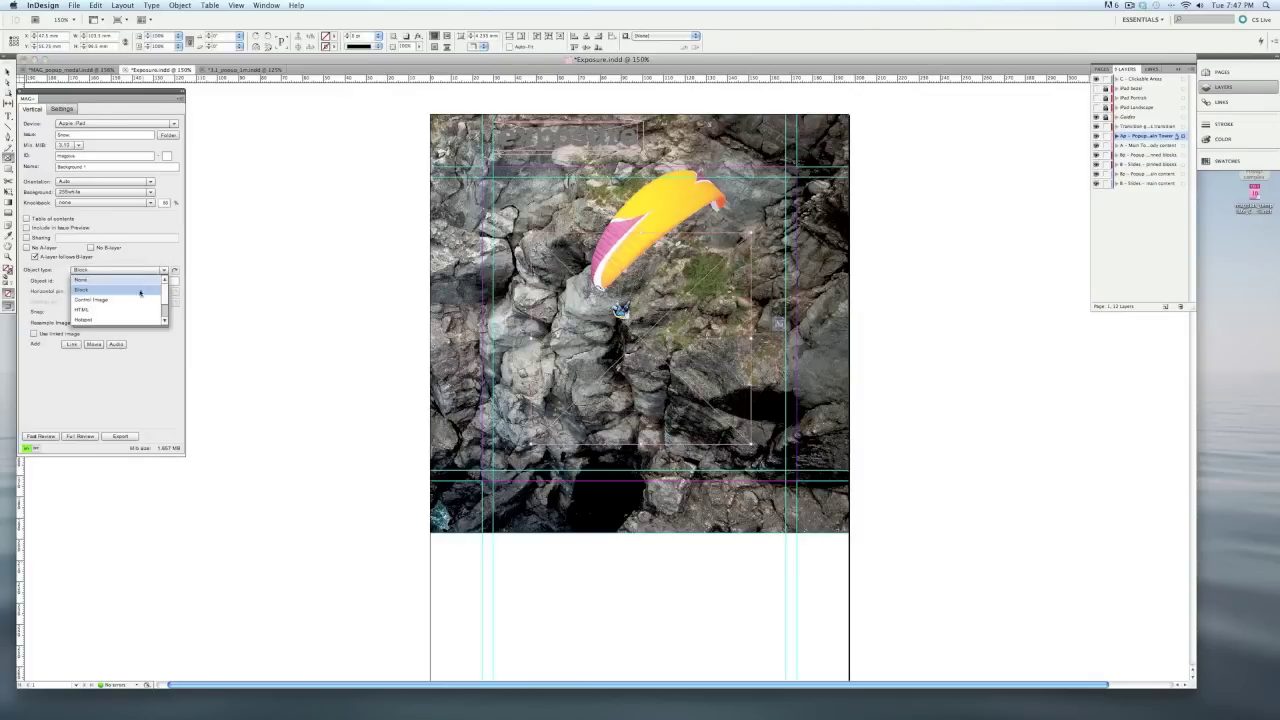
scroll(162, 313, down, 3)
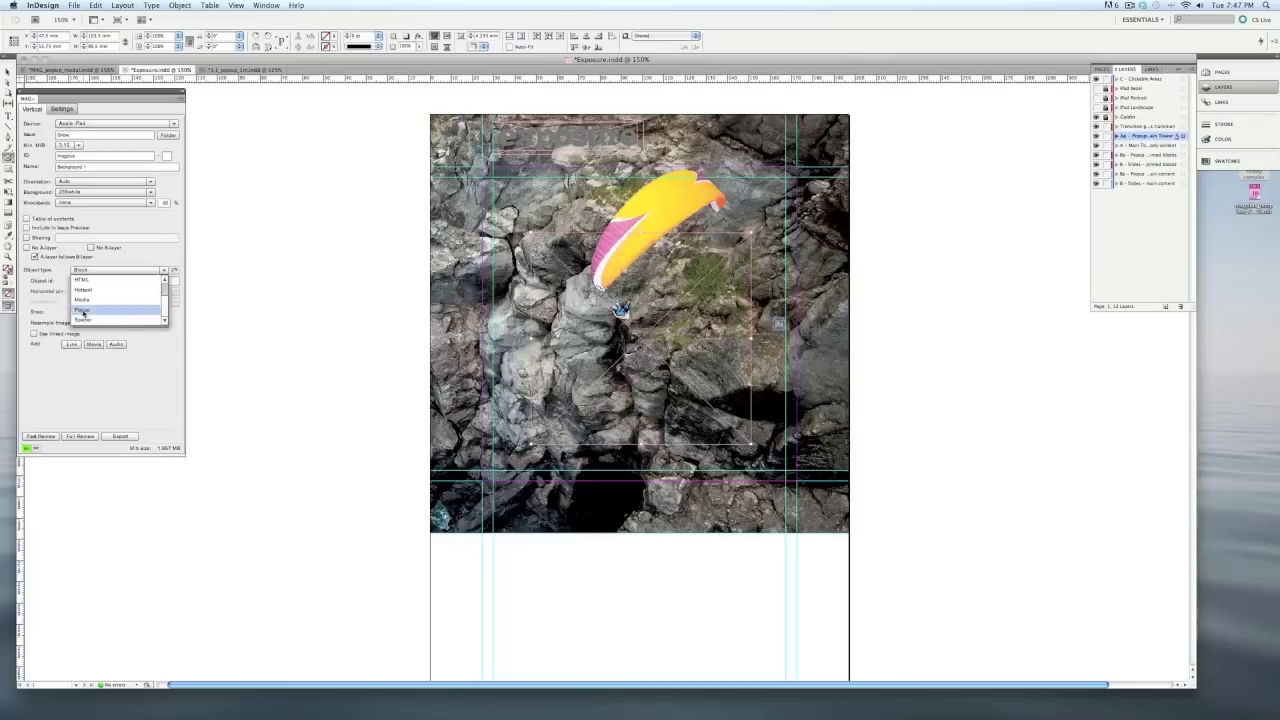
click(125, 312)
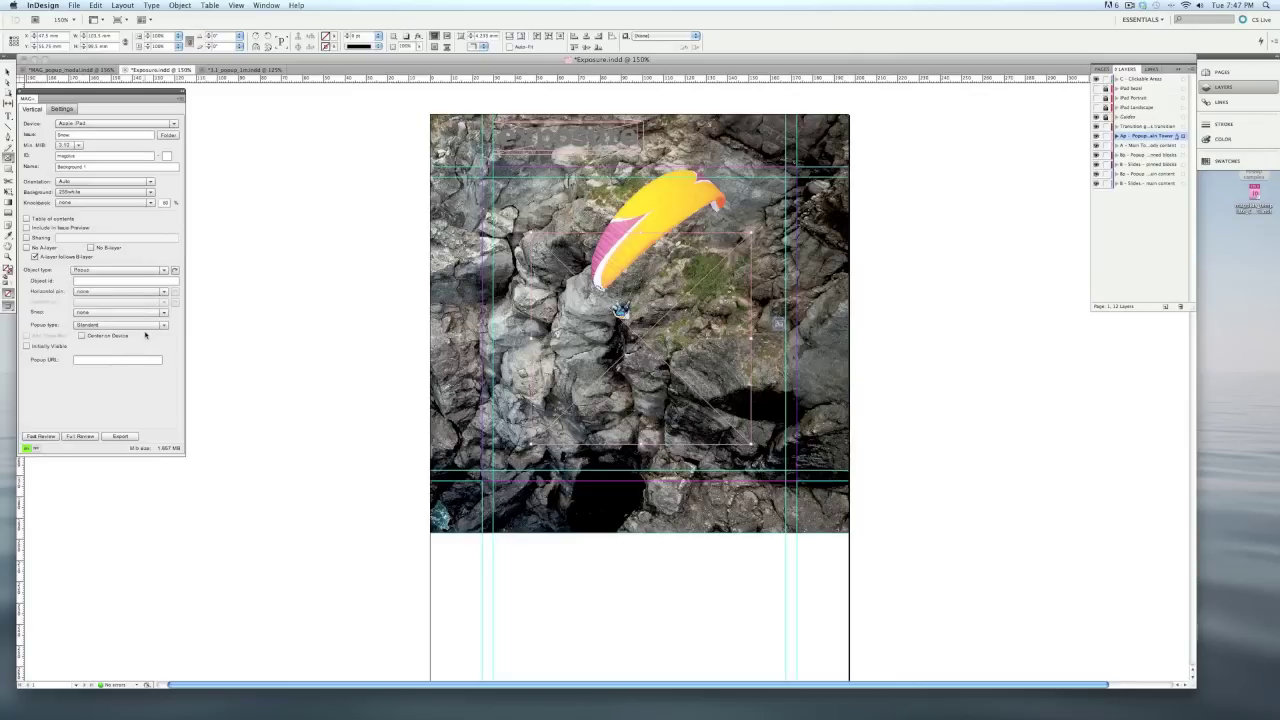
click(129, 360)
click(112, 282)
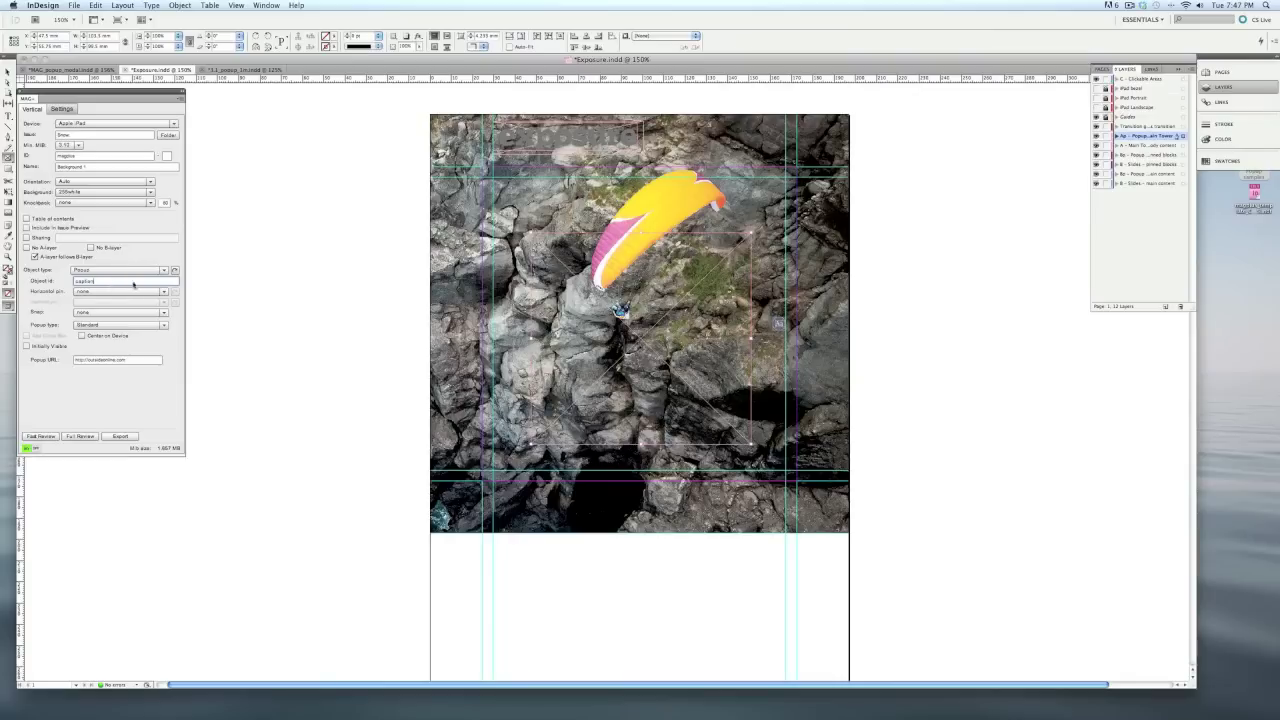
click(778, 323)
click(40, 436)
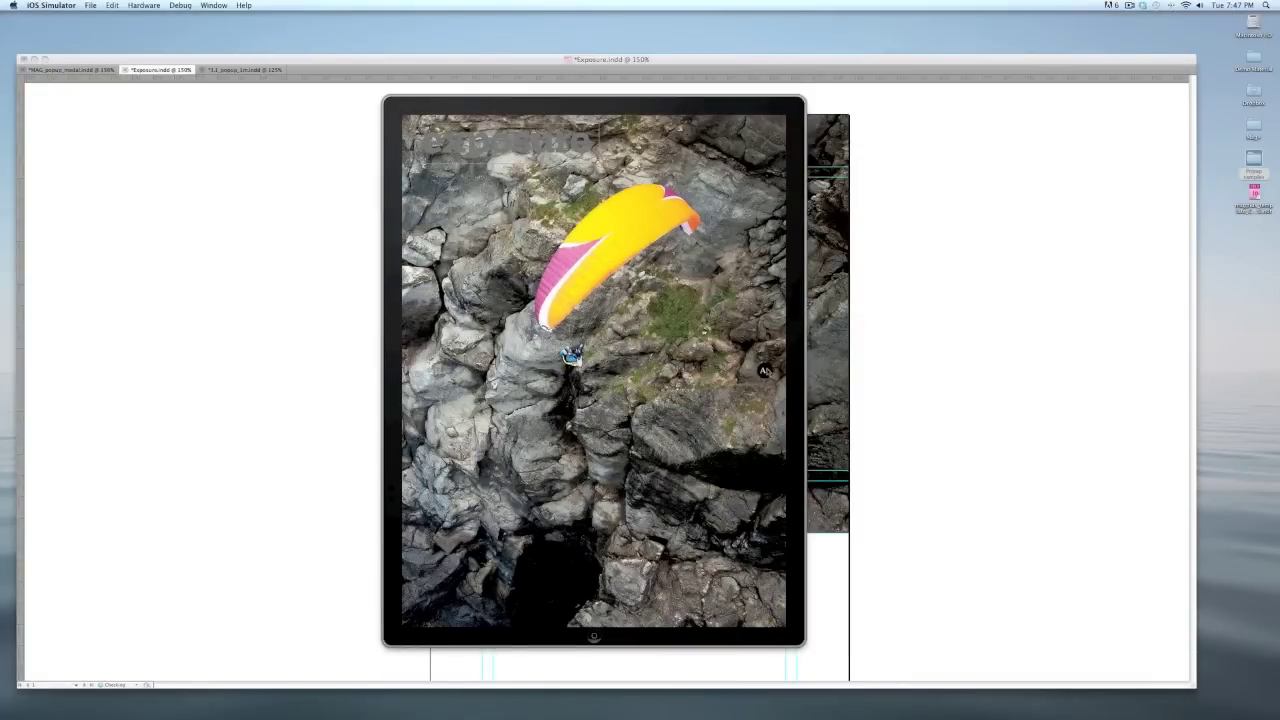
Tap the photo hotspot to open the Outside magazine website popup and scroll within it
click(764, 371)
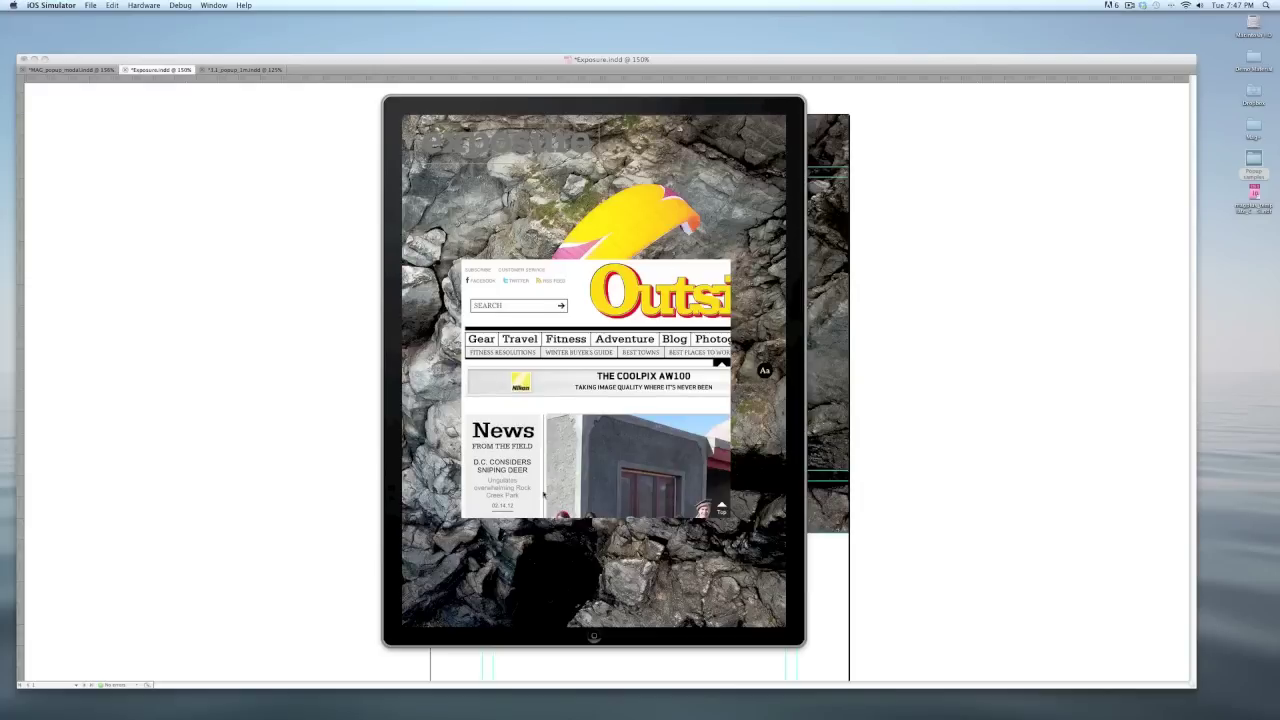
drag(625, 483, 700, 440)
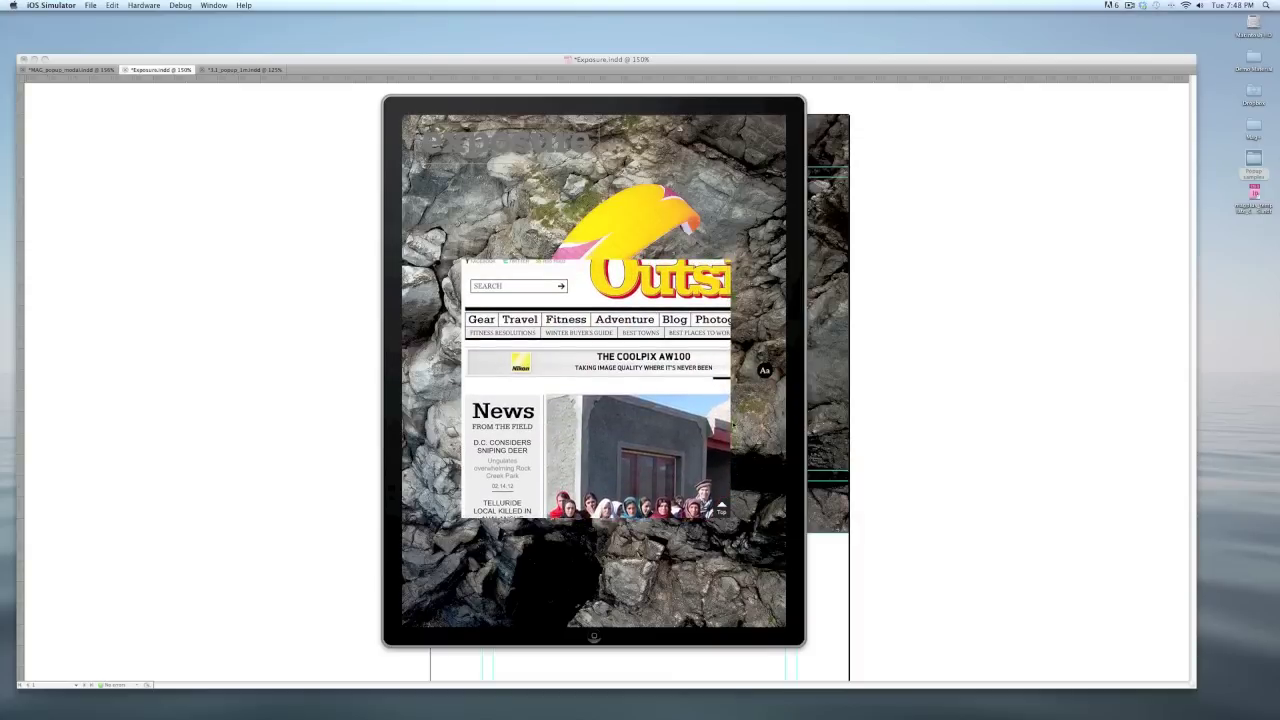
Switch to 3.1_popup_1m.indd and build a Fast Review of it for the simulator
click(257, 70)
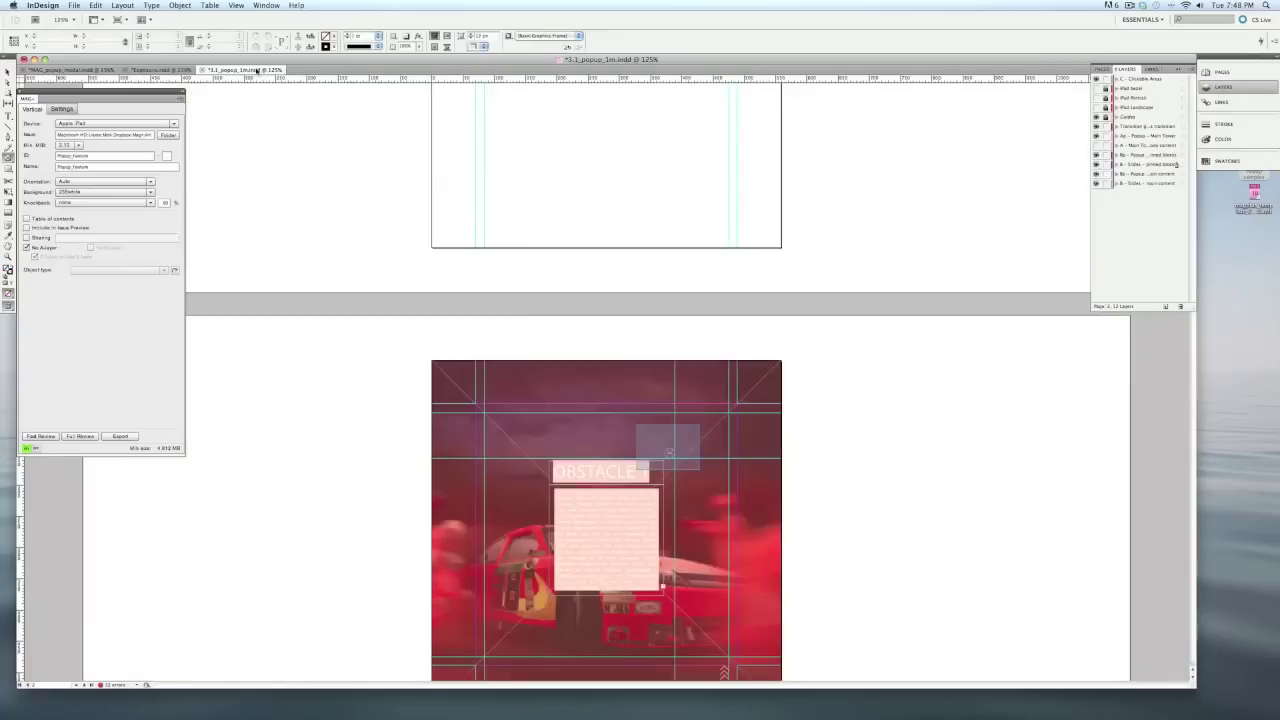
click(46, 437)
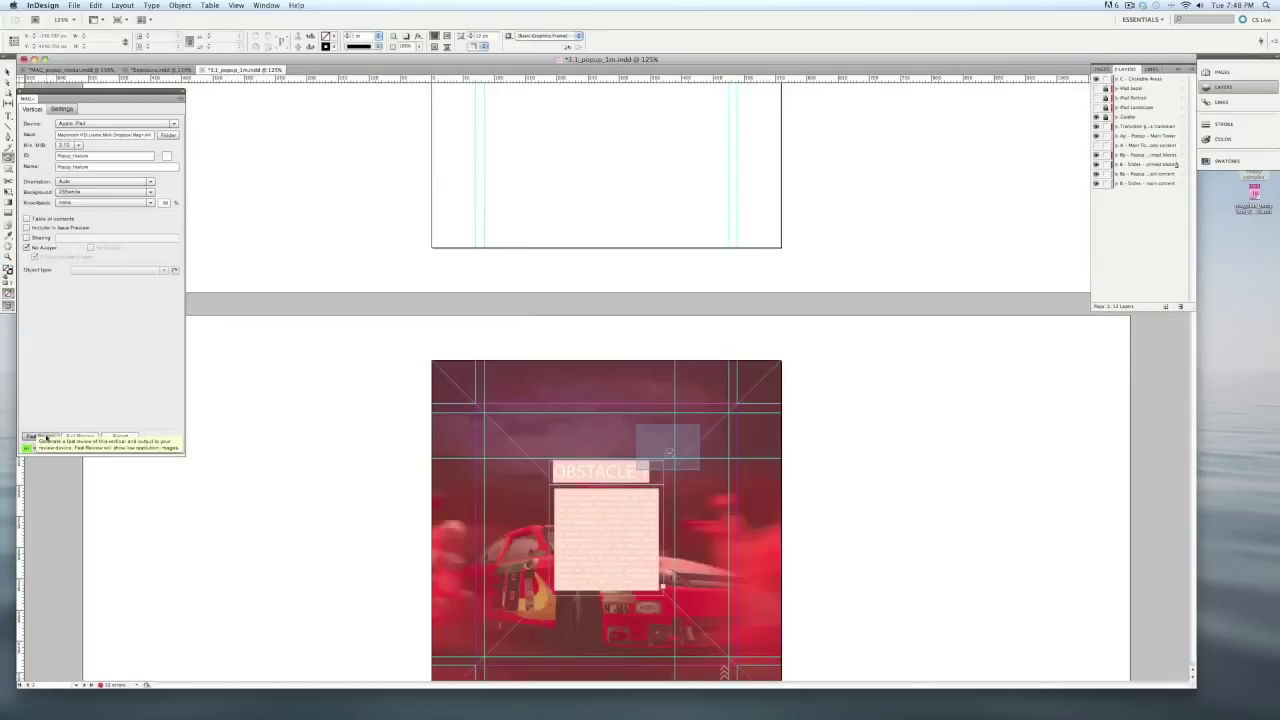
click(46, 437)
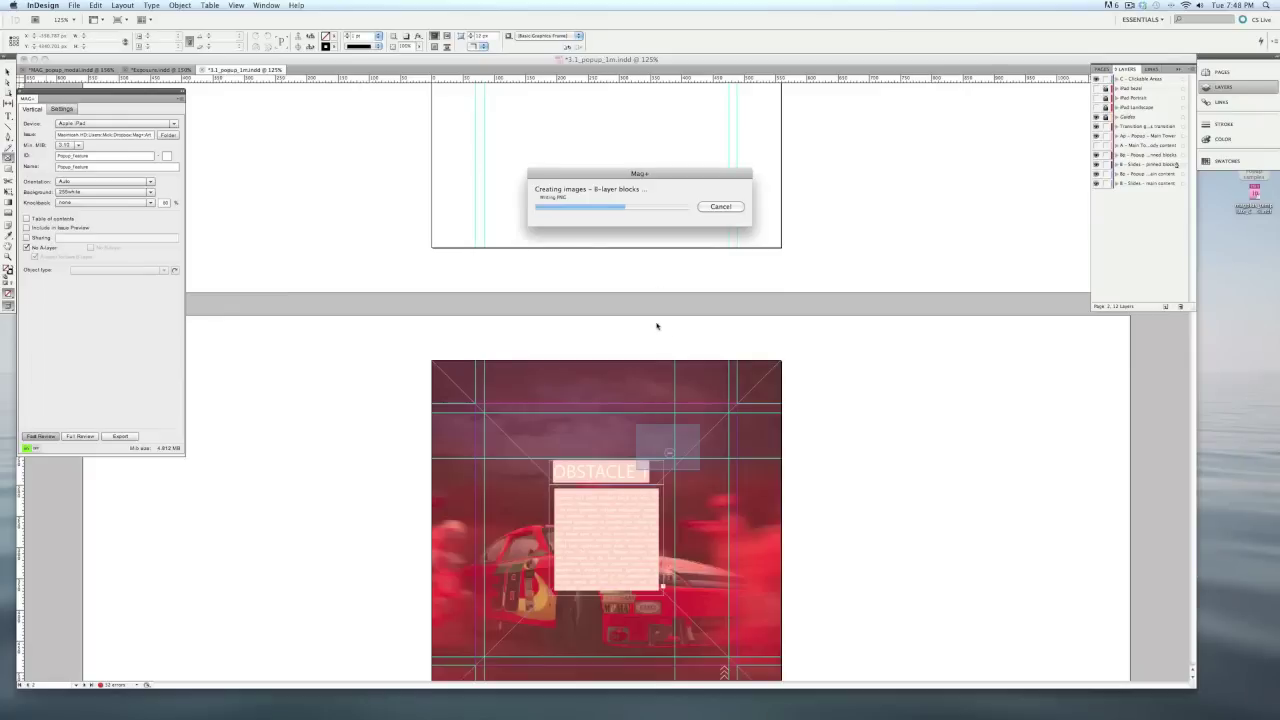
mouse_move(665, 715)
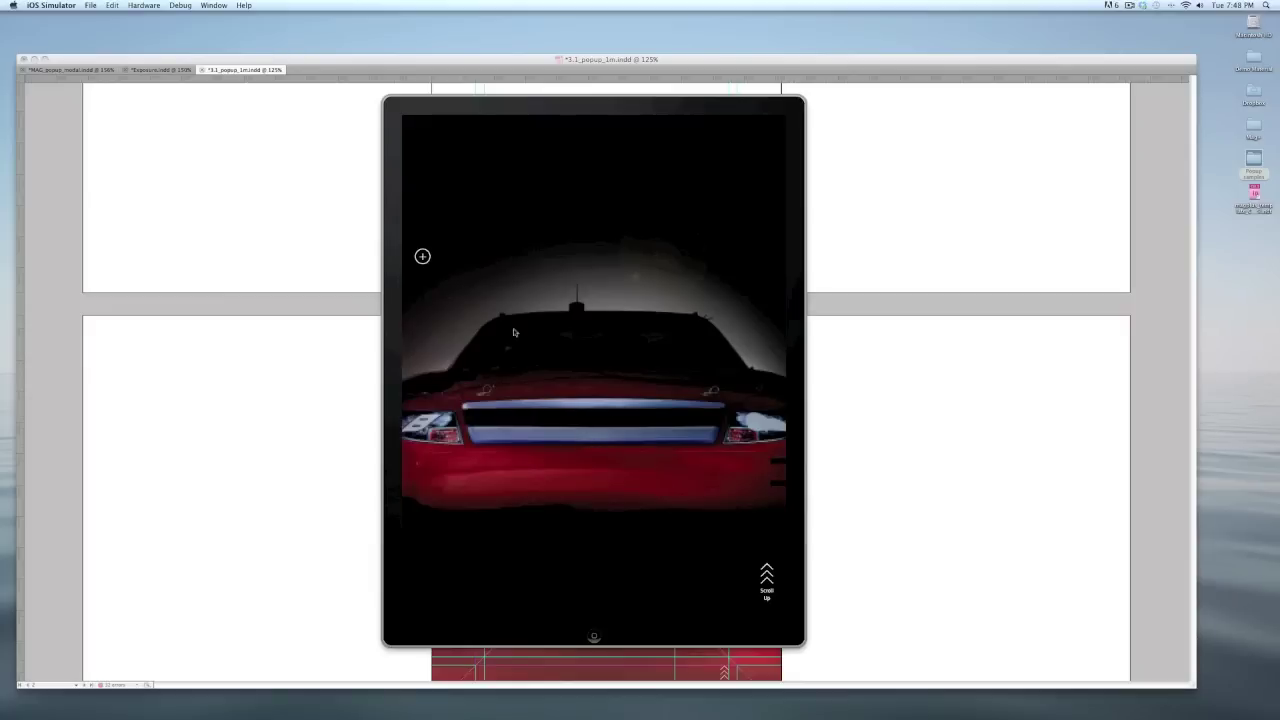
Open the DRIVE overlay, toggle the OBSTACLE 1 overlay, and swap the highway-lights image
click(424, 257)
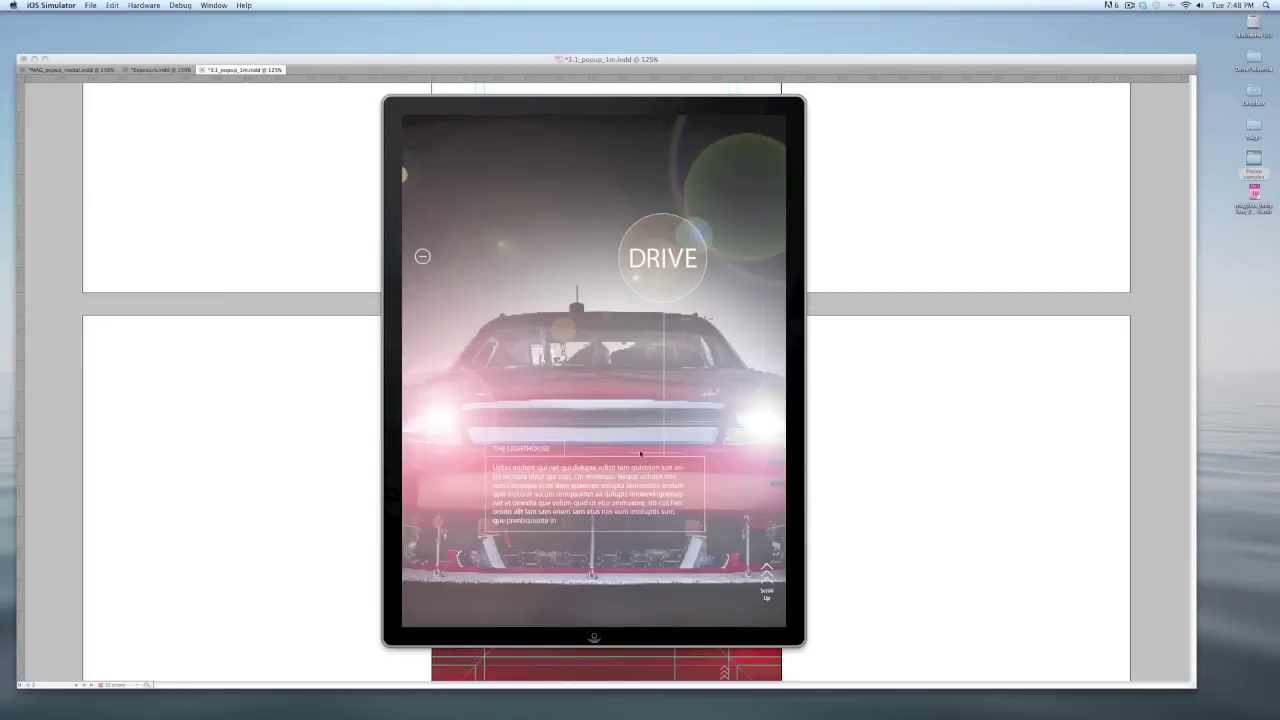
drag(596, 576, 576, 354)
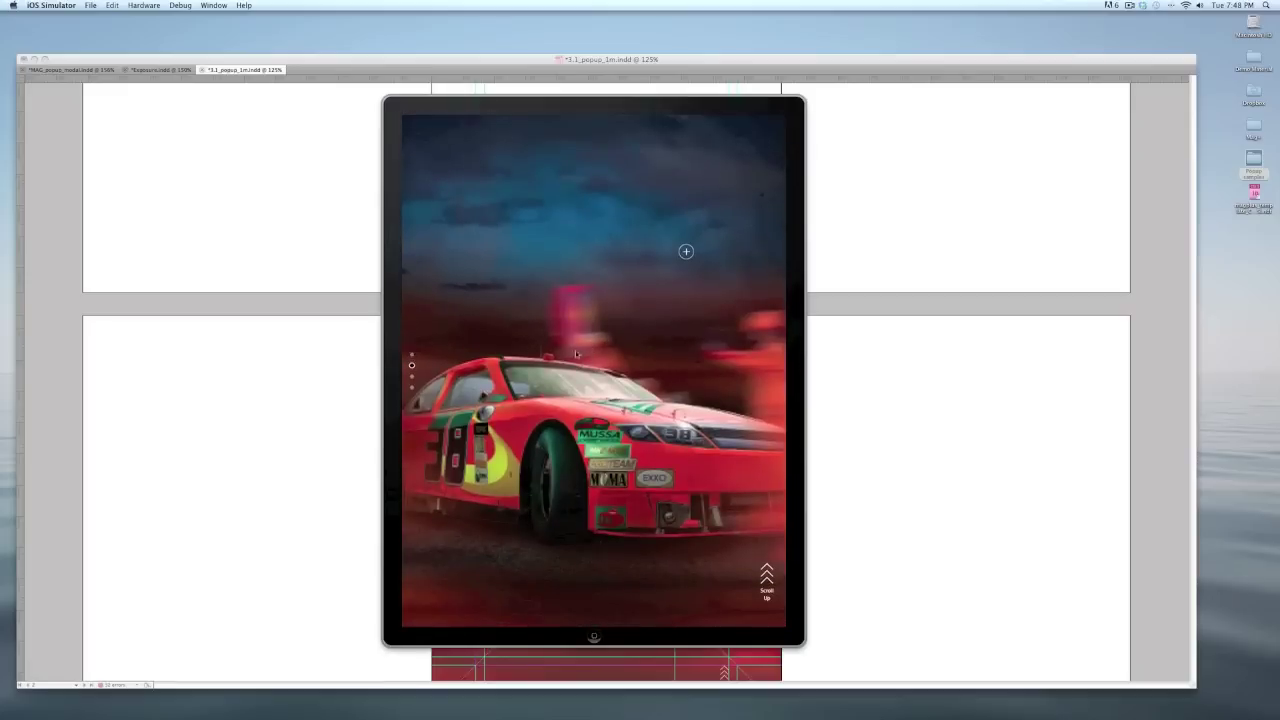
click(687, 252)
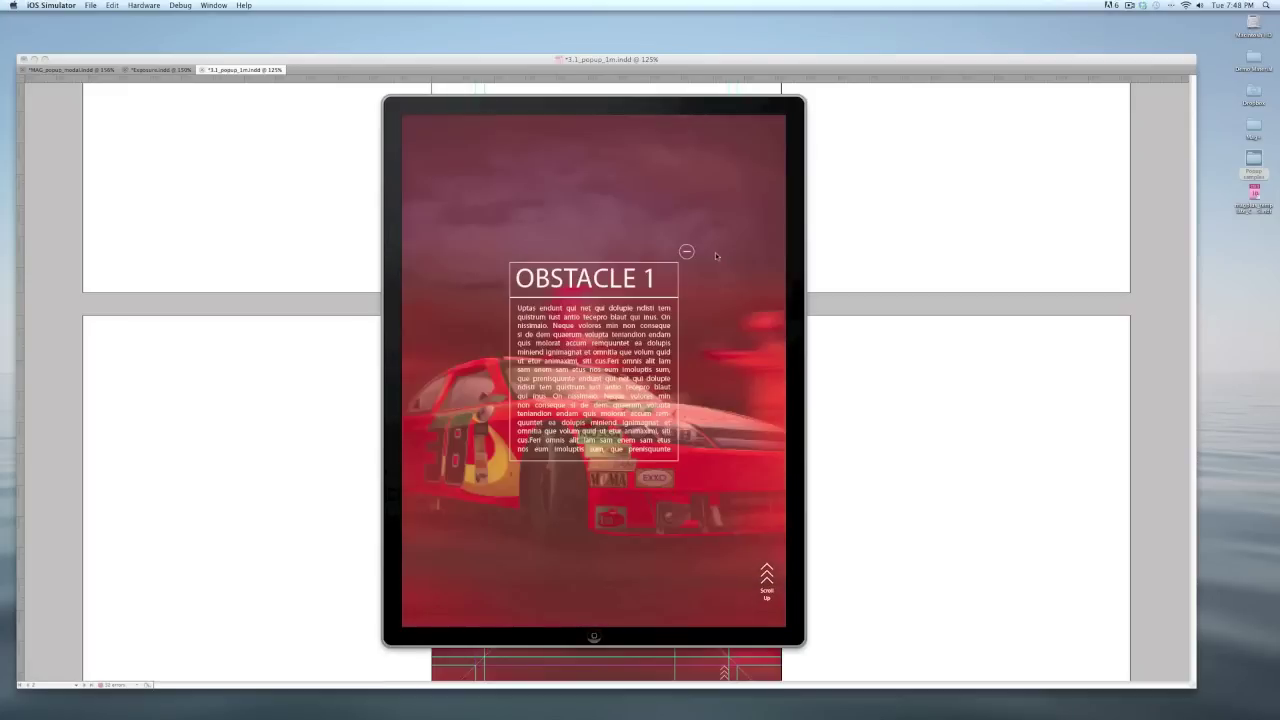
click(687, 252)
drag(684, 345, 600, 200)
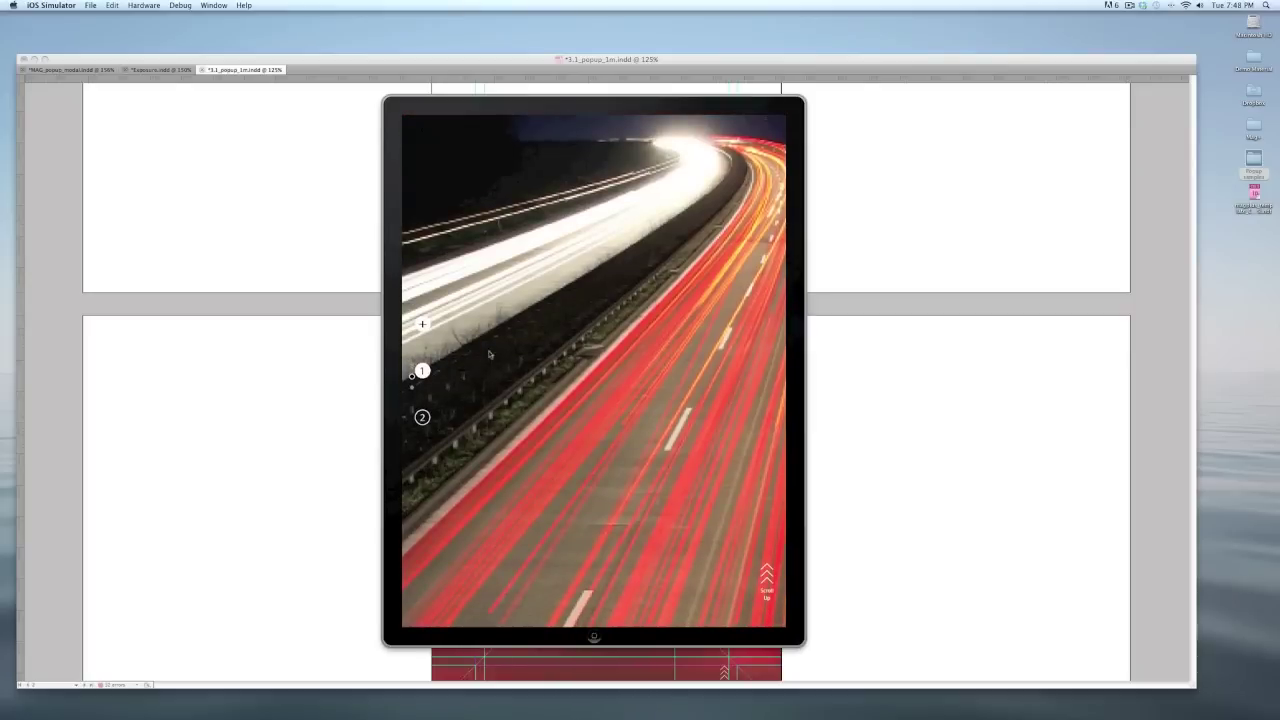
click(422, 417)
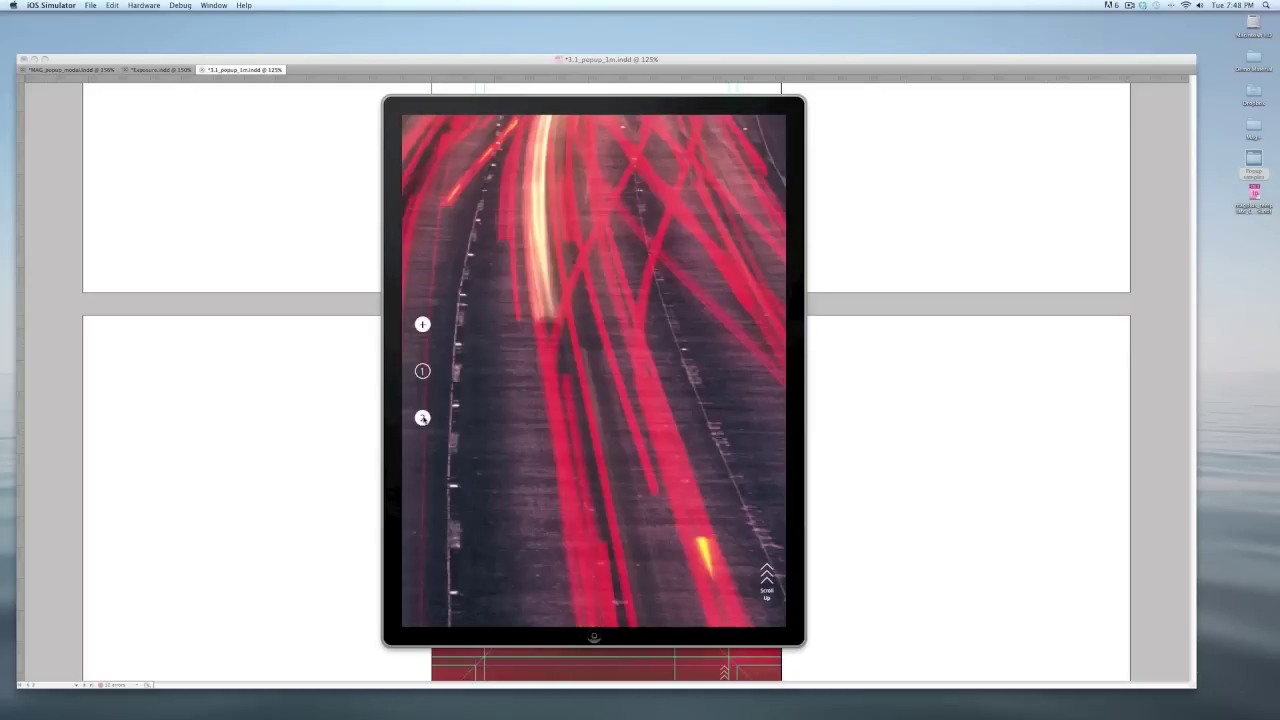
click(422, 371)
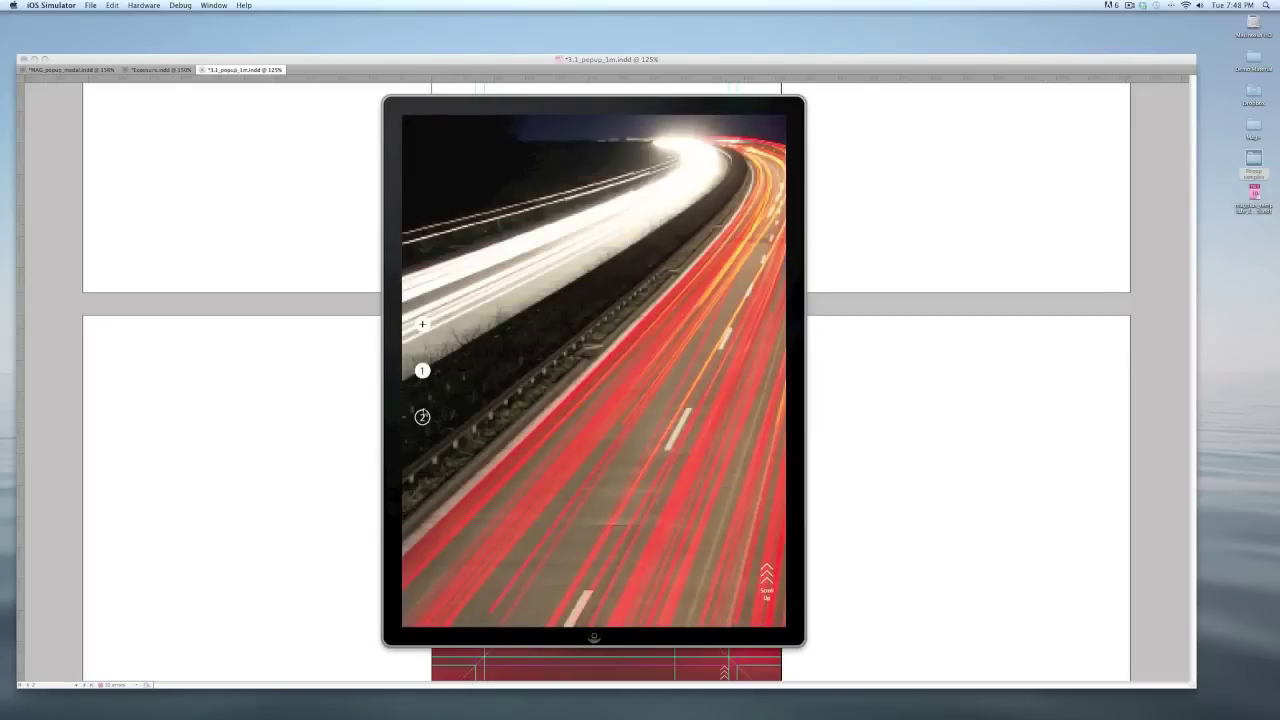
On the X-ray car page, open the wheel, door, steering-wheel and engine thumbnail popups
drag(424, 413, 424, 330)
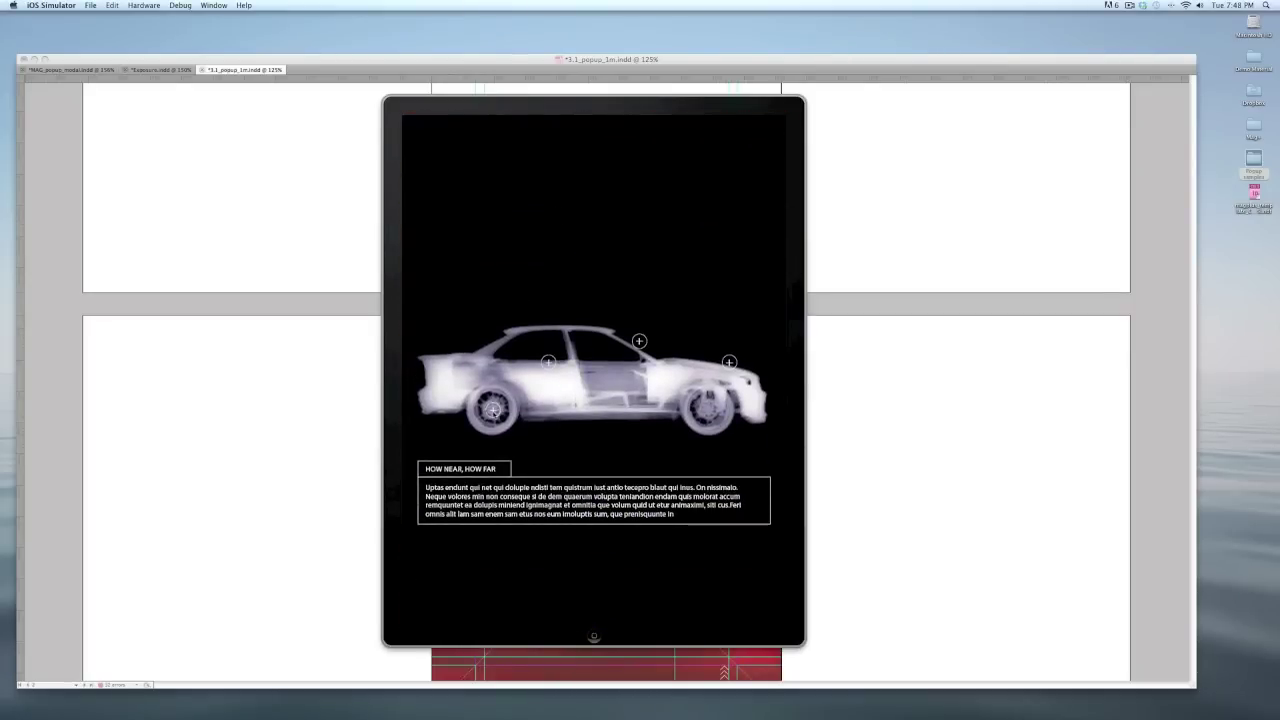
click(492, 410)
click(548, 361)
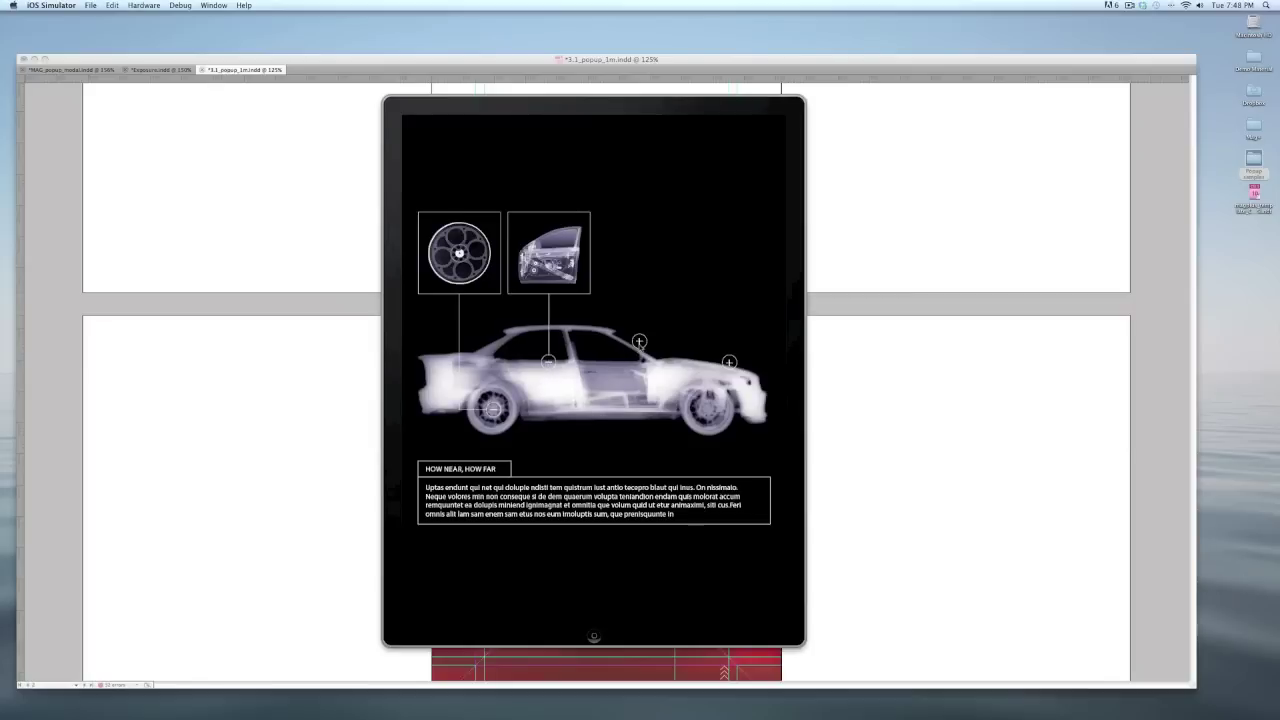
click(639, 342)
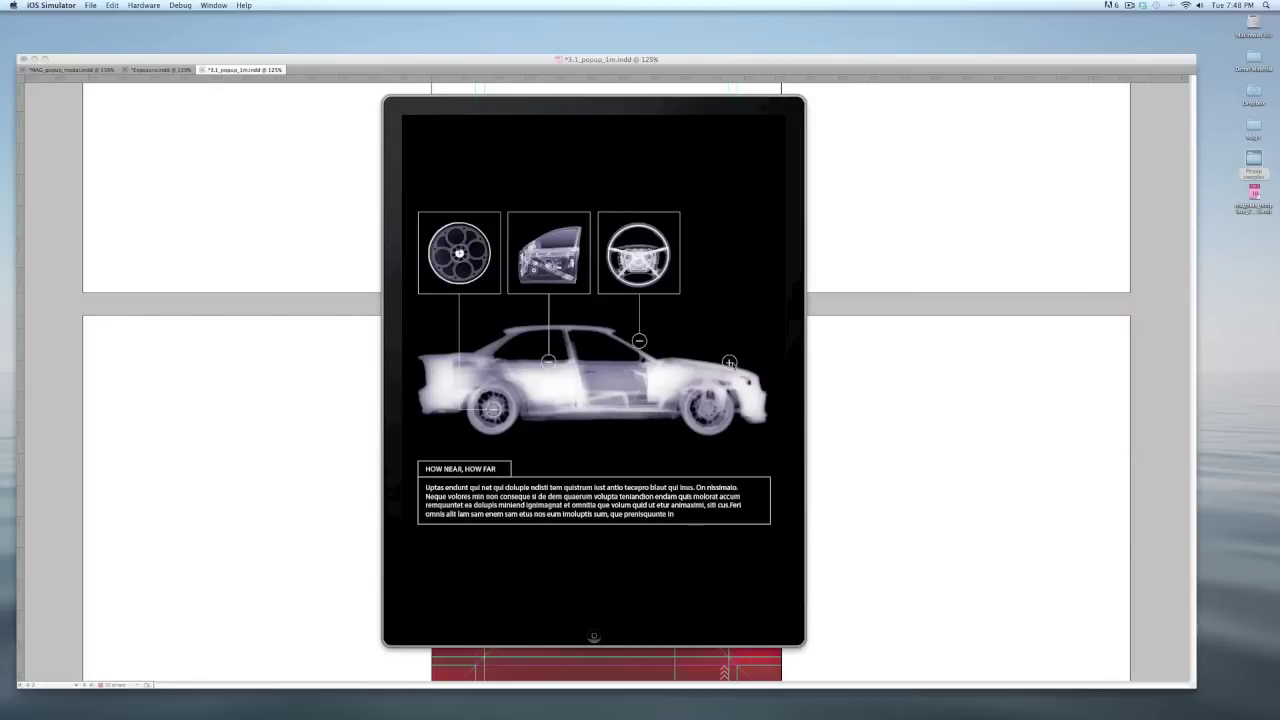
click(730, 363)
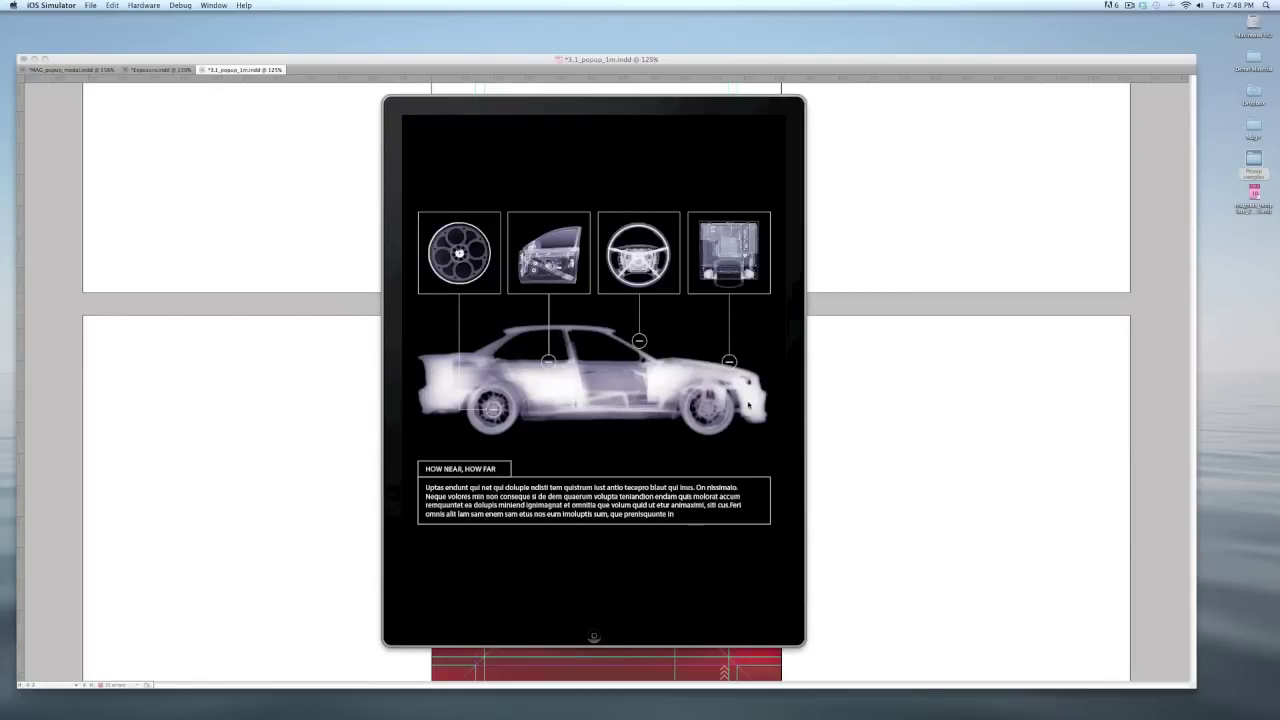